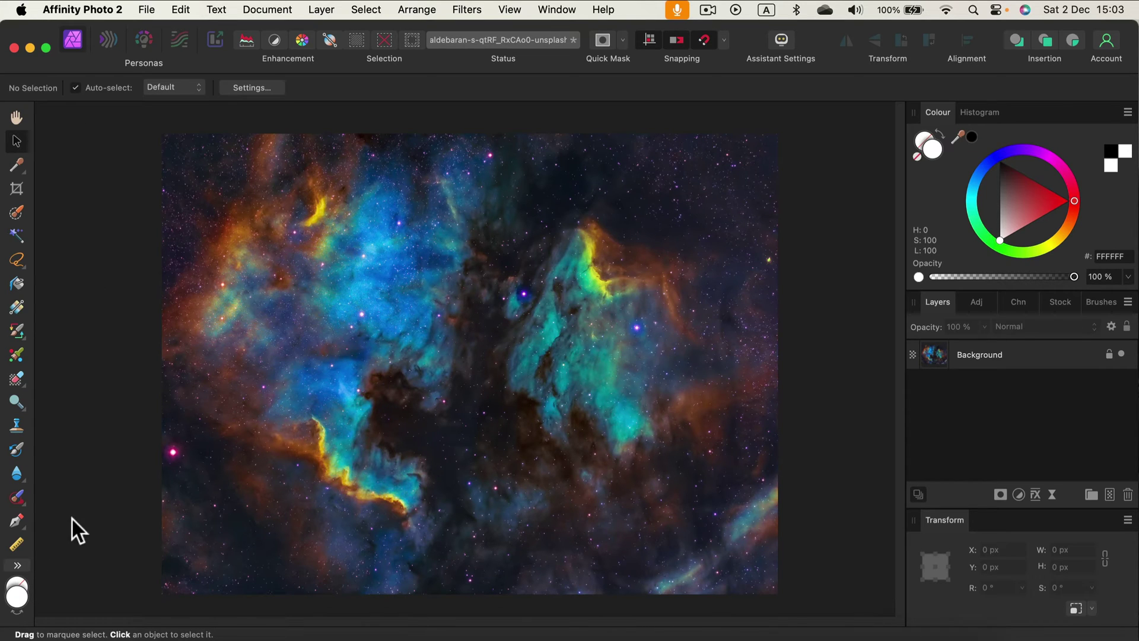
- Draw a white equilateral triangle over the nebula with the Triangle Tool
click(20, 567)
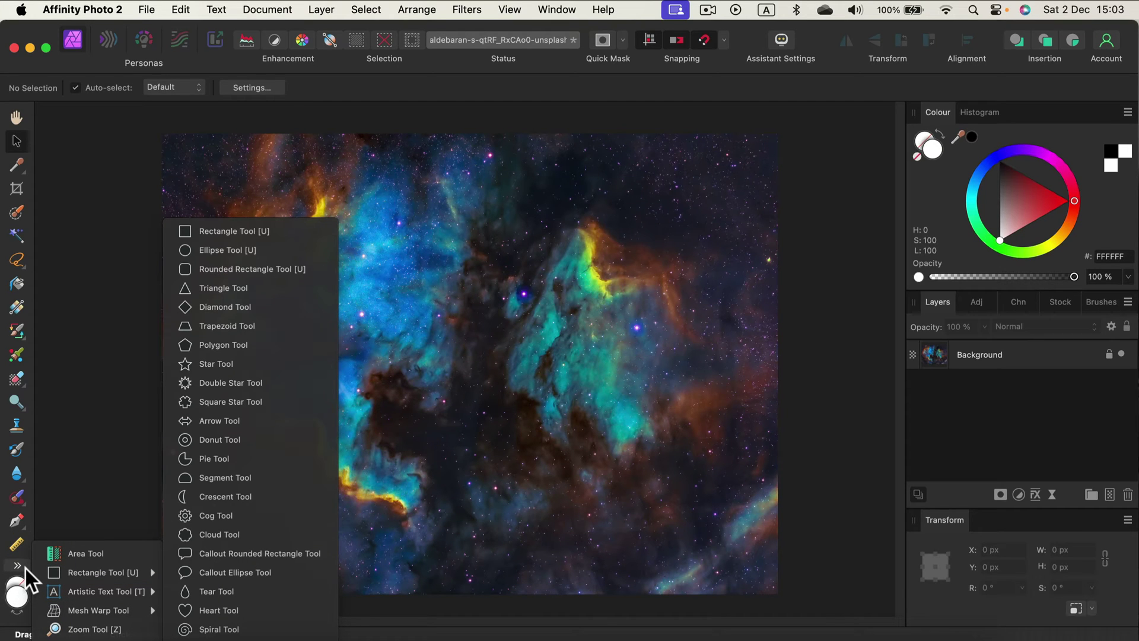
mouse_move(92, 564)
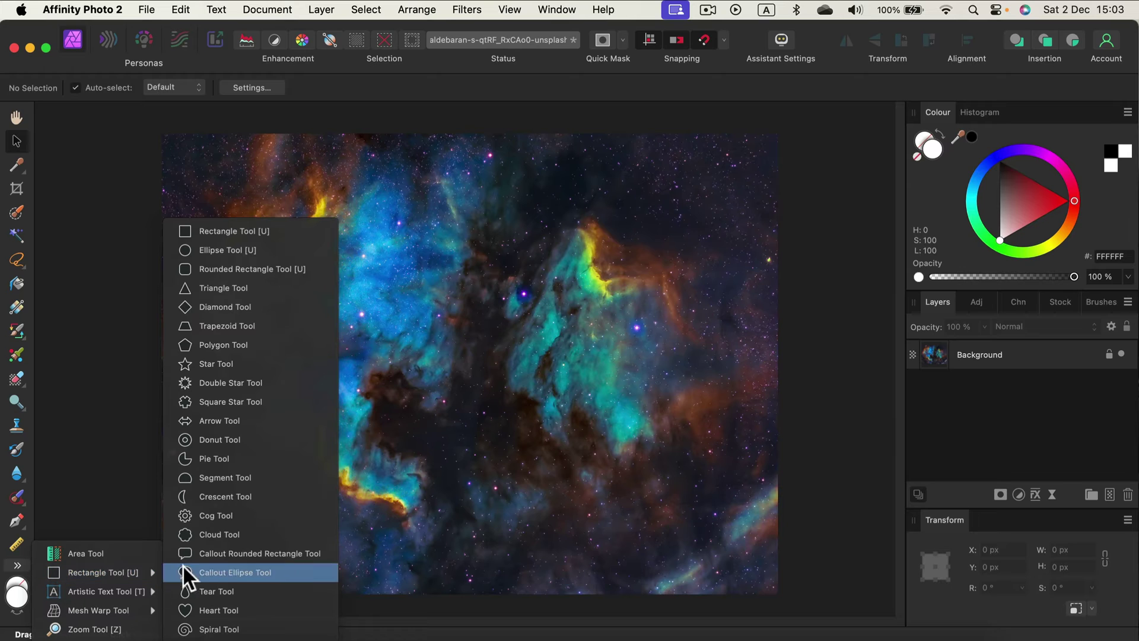
click(240, 290)
drag(306, 182, 707, 446)
key(shift)
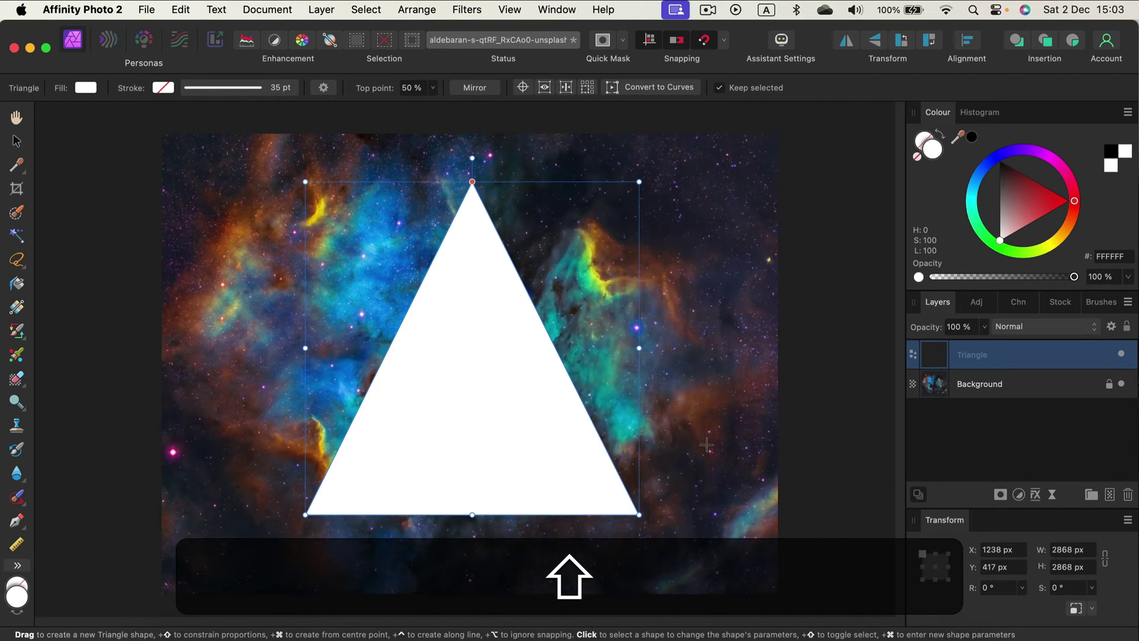
- Enlarge the triangle to 3768 × 3768 px and centre it horizontally on the canvas
click(16, 141)
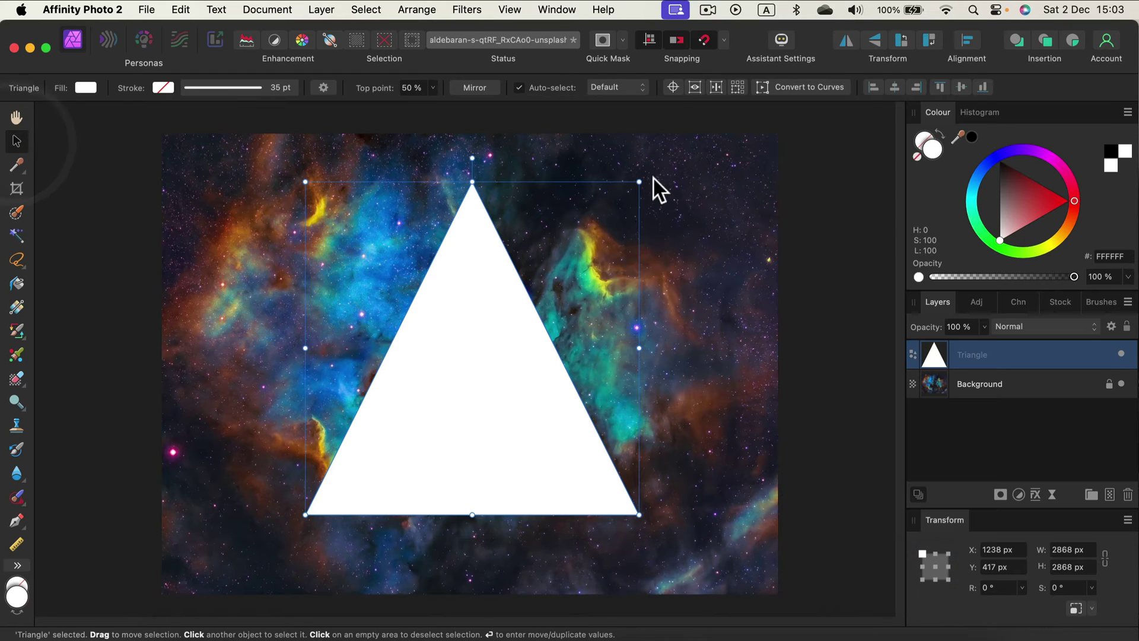
drag(639, 182, 740, 115)
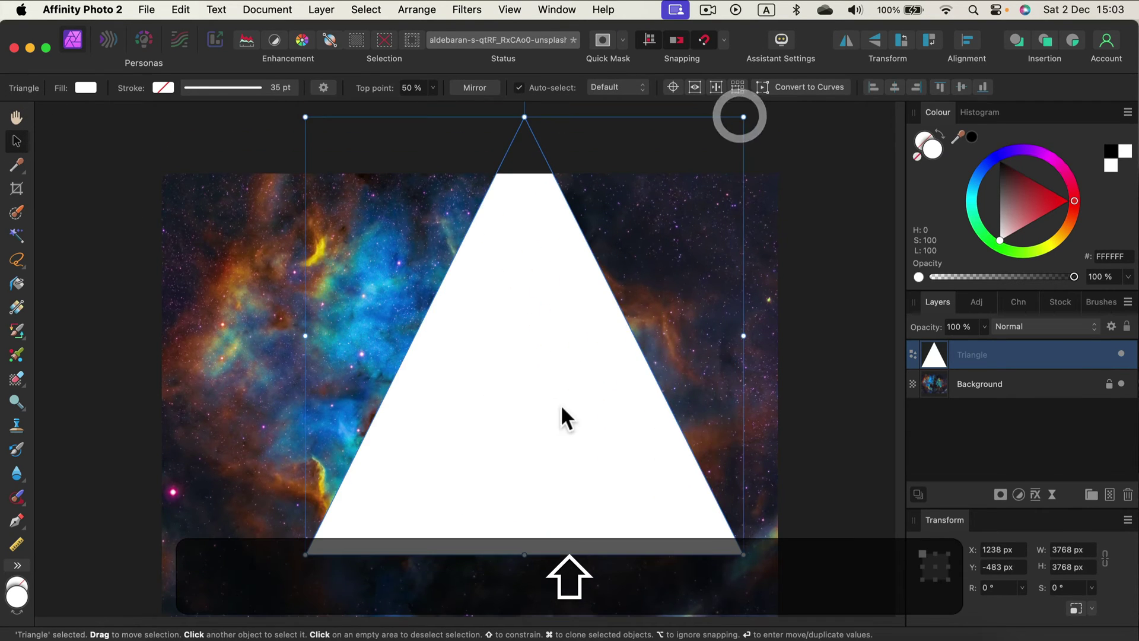
drag(525, 320, 469, 387)
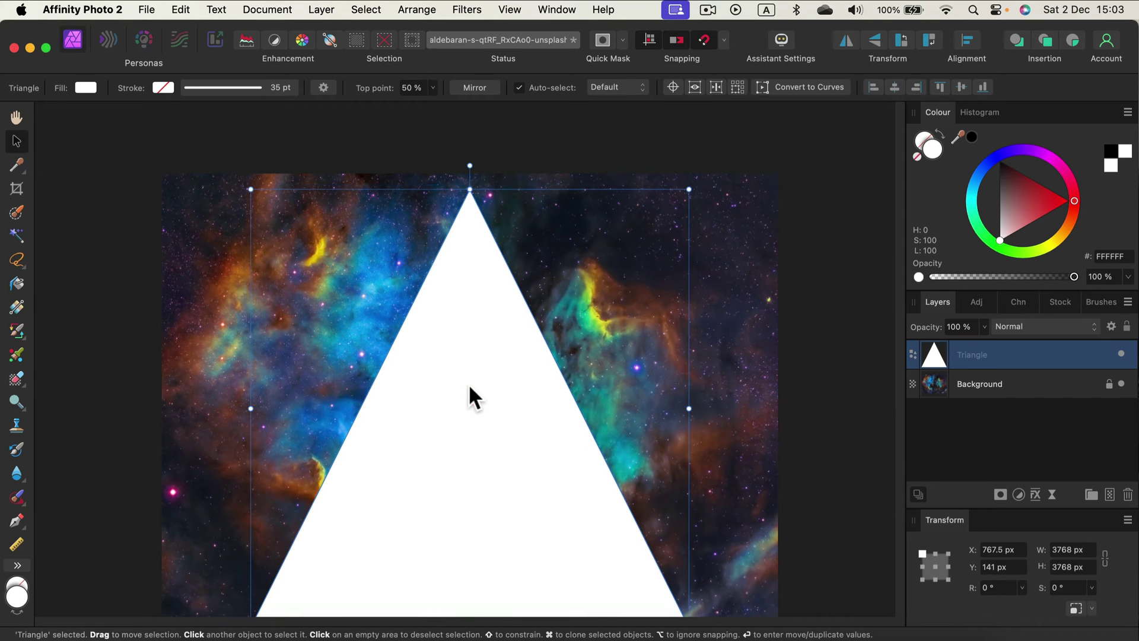
click(469, 386)
scroll(534, 401, down, 5)
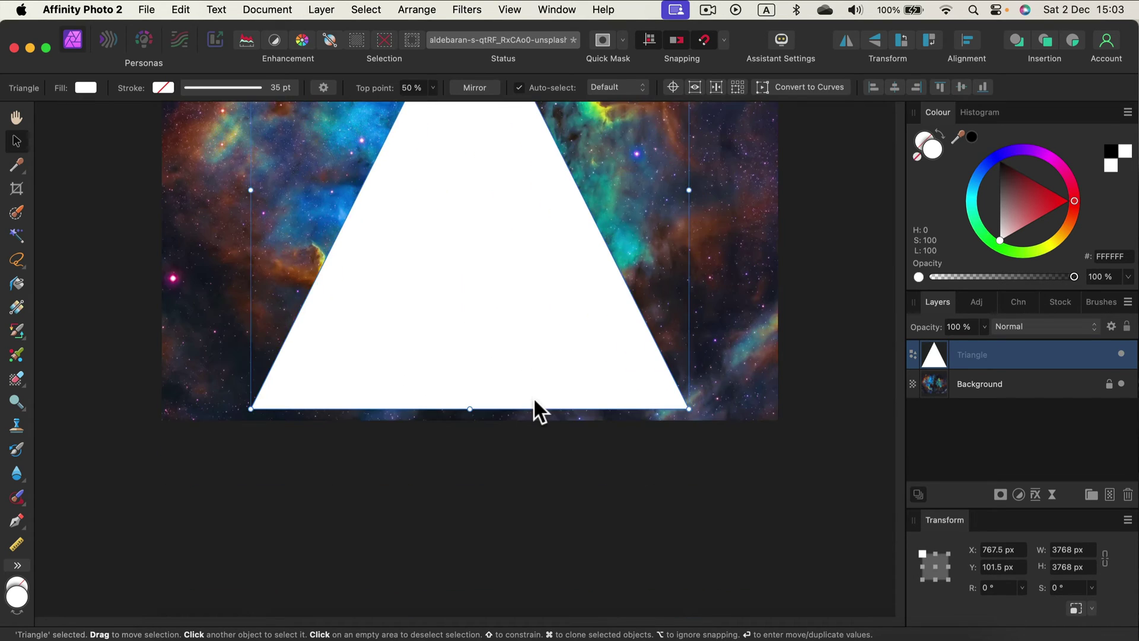
scroll(532, 396, up, 4)
mouse_move(517, 388)
mouse_down()
mouse_move(578, 388)
mouse_move(511, 388)
mouse_up()
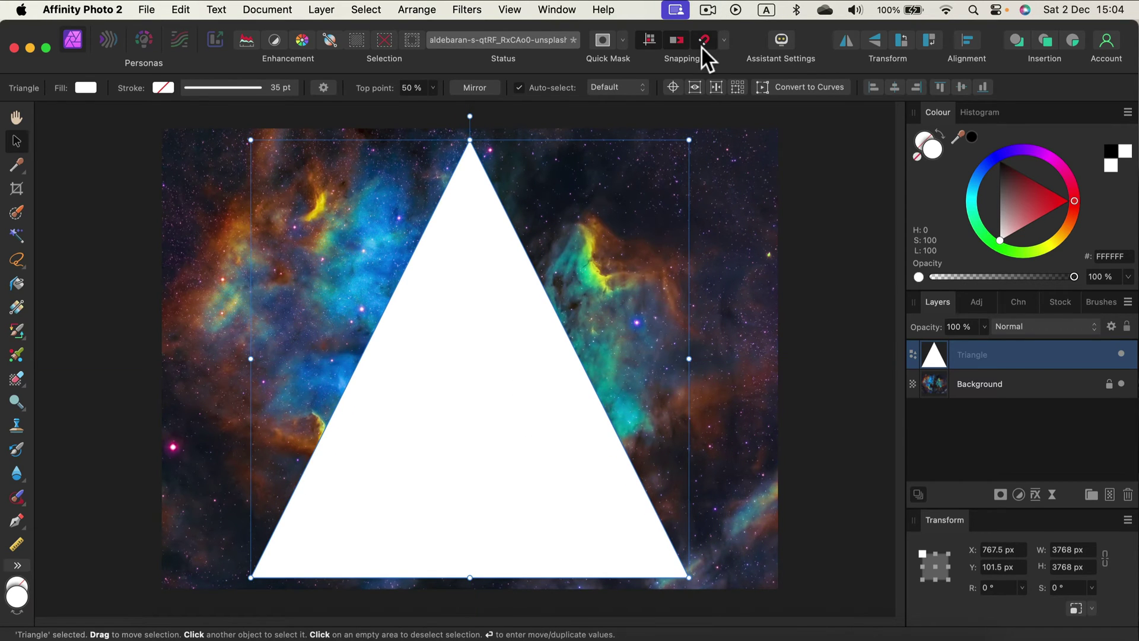
- Tick Snap to object geometry in the toolbar's Snapping options
click(722, 39)
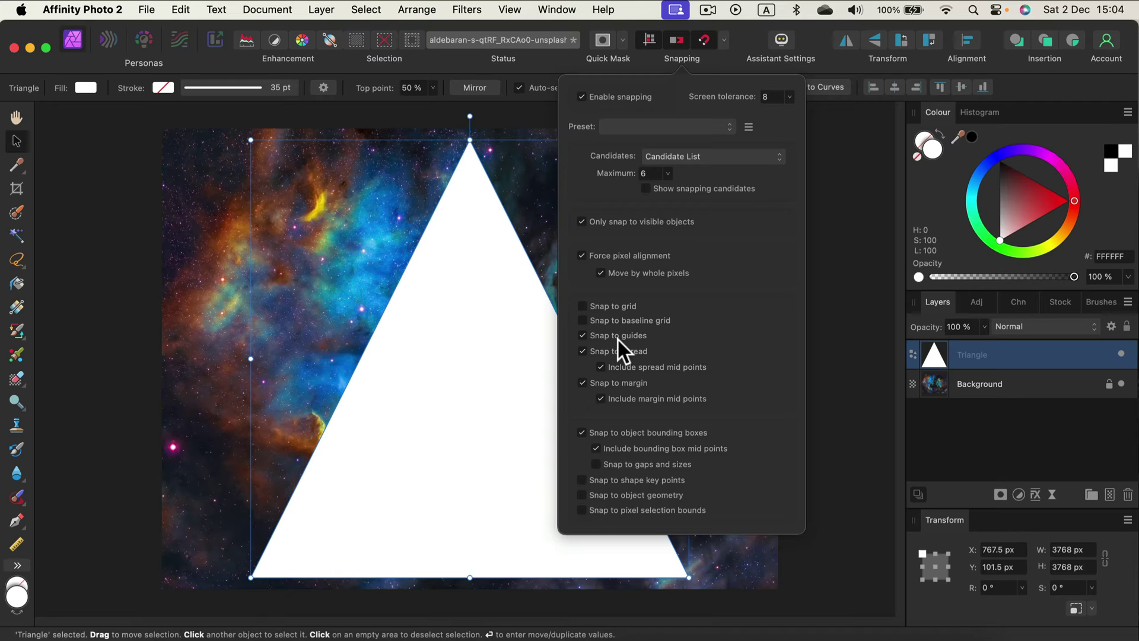
click(581, 495)
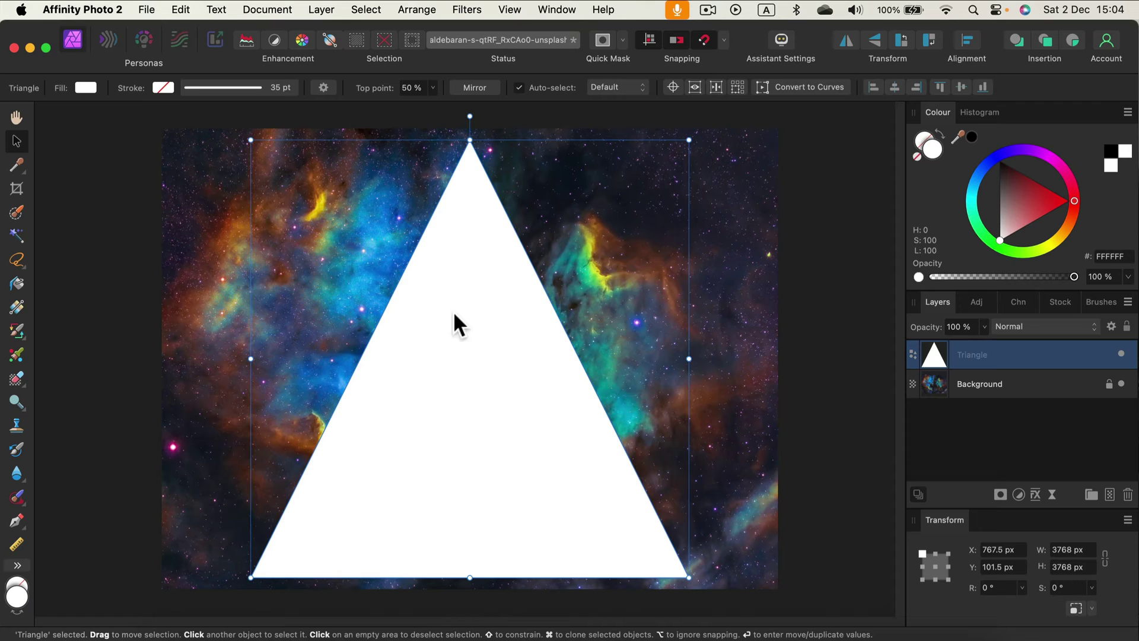
- Set the triangle's fill to None and give it a white 30 pt stroke
drag(453, 314, 465, 336)
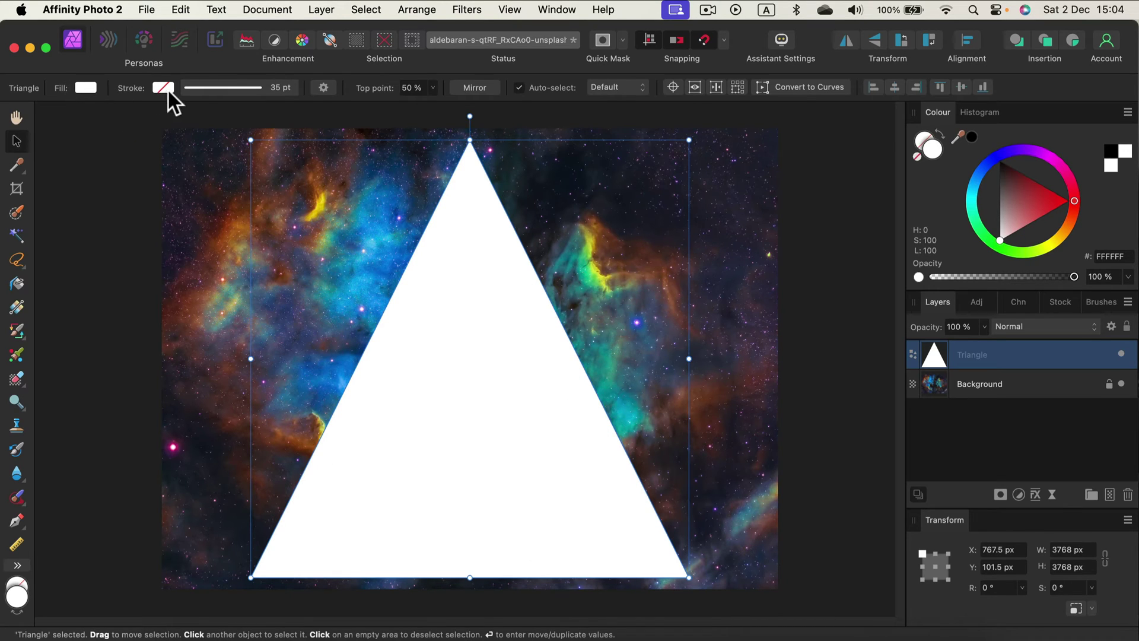
click(83, 85)
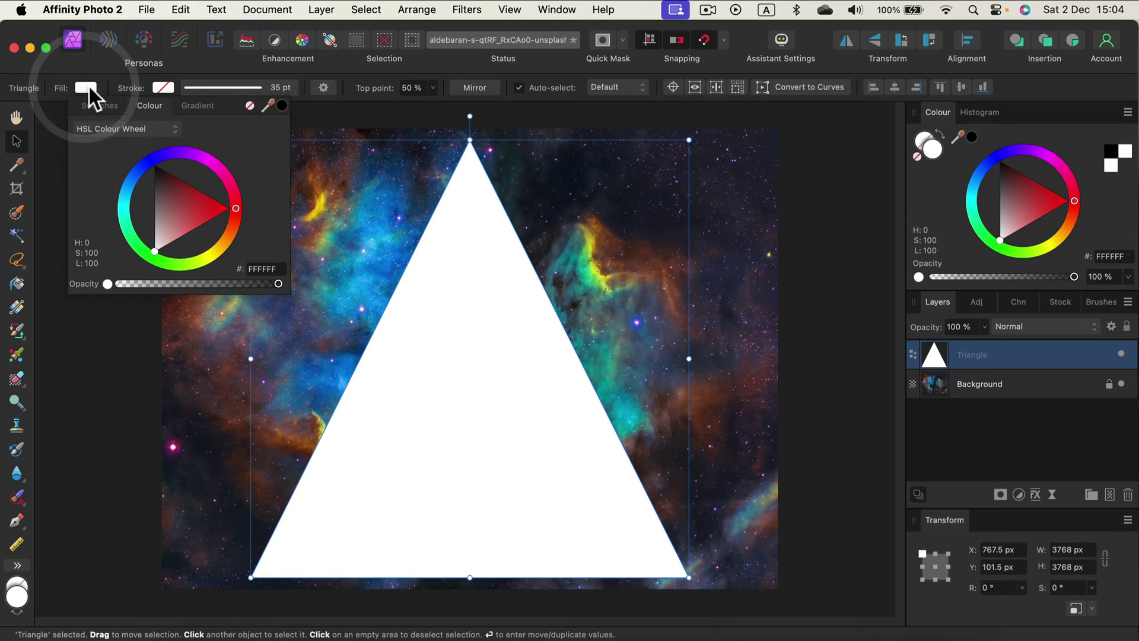
click(250, 105)
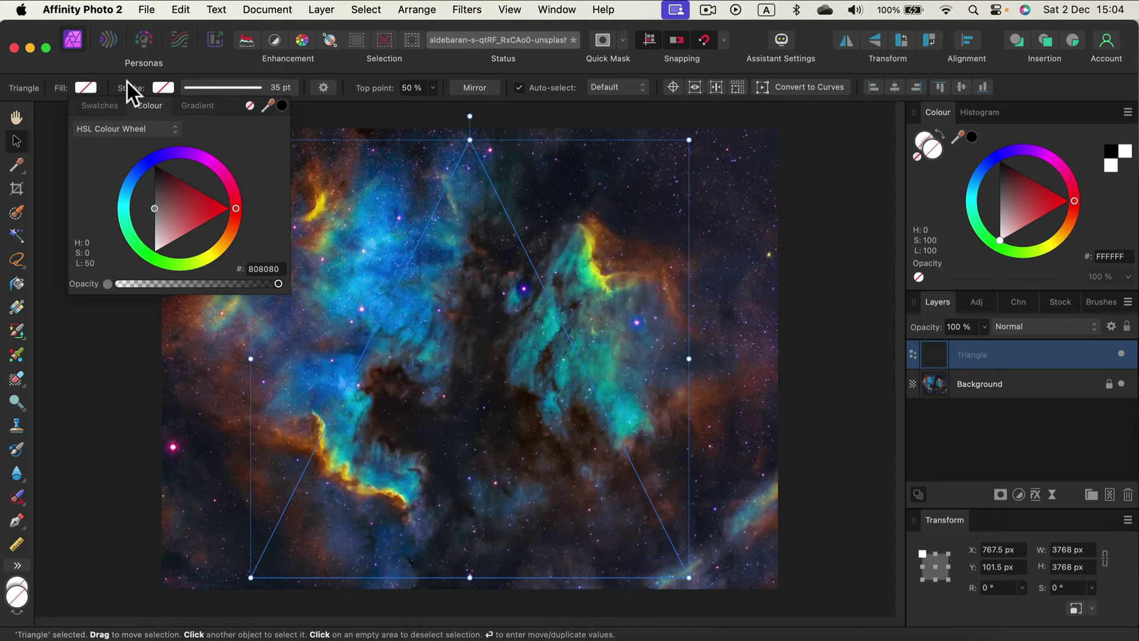
click(160, 85)
mouse_move(245, 178)
mouse_down()
mouse_move(261, 224)
mouse_move(191, 325)
mouse_up()
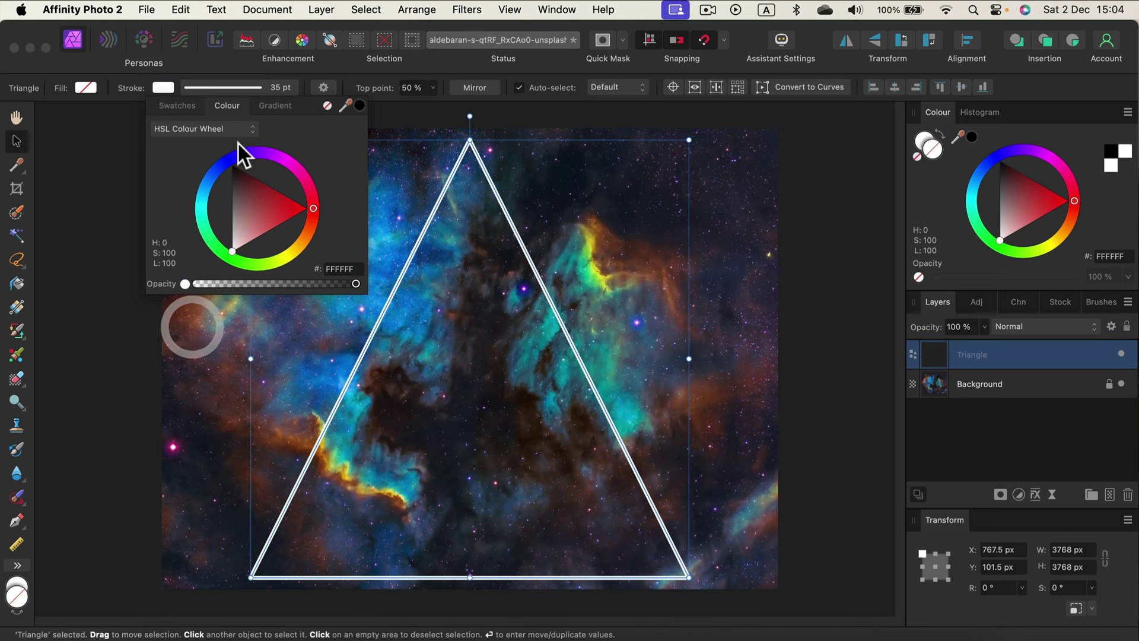
click(247, 86)
mouse_move(257, 136)
mouse_down()
mouse_move(272, 136)
mouse_move(193, 133)
mouse_move(293, 134)
mouse_move(242, 134)
mouse_move(251, 138)
mouse_up()
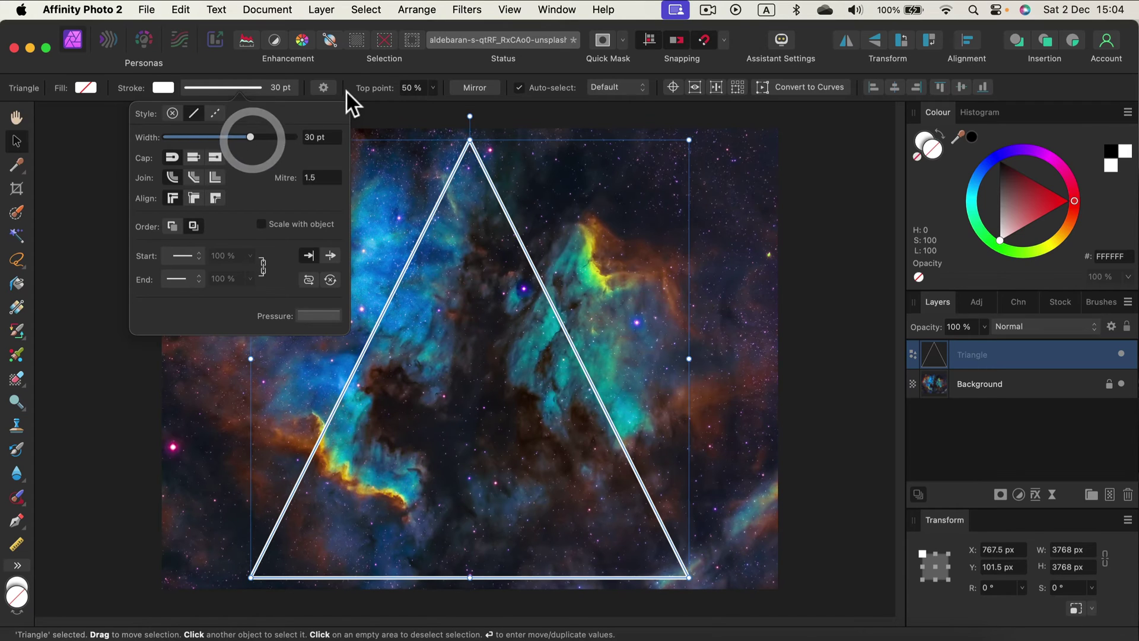
click(340, 68)
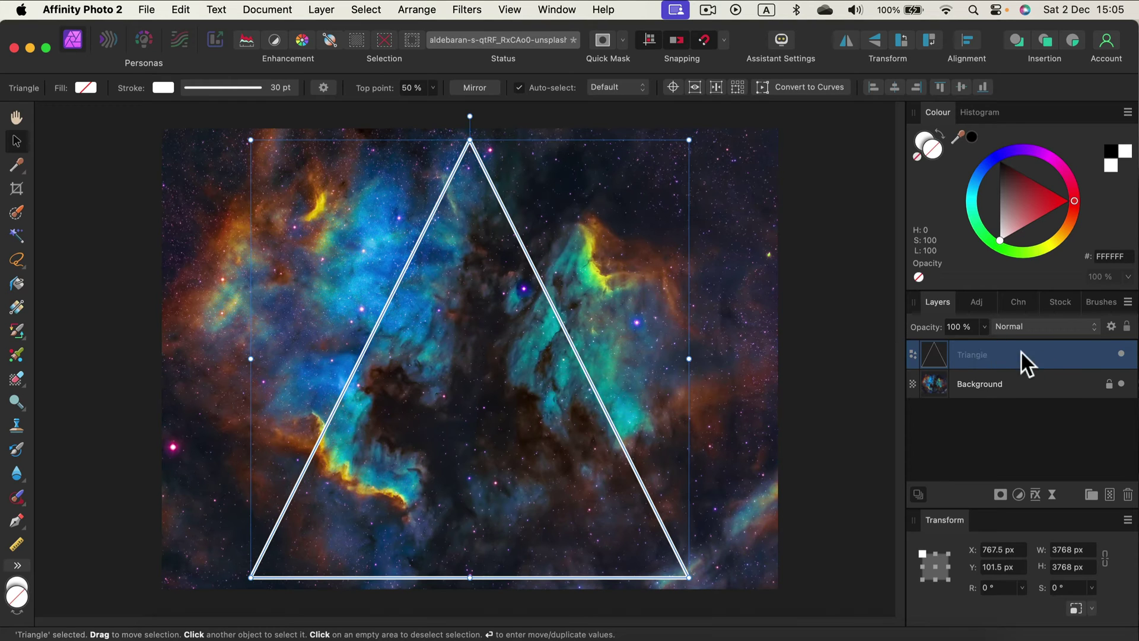
- Set the Triangle layer's blend mode to Overlay and reselect the layer
click(1031, 326)
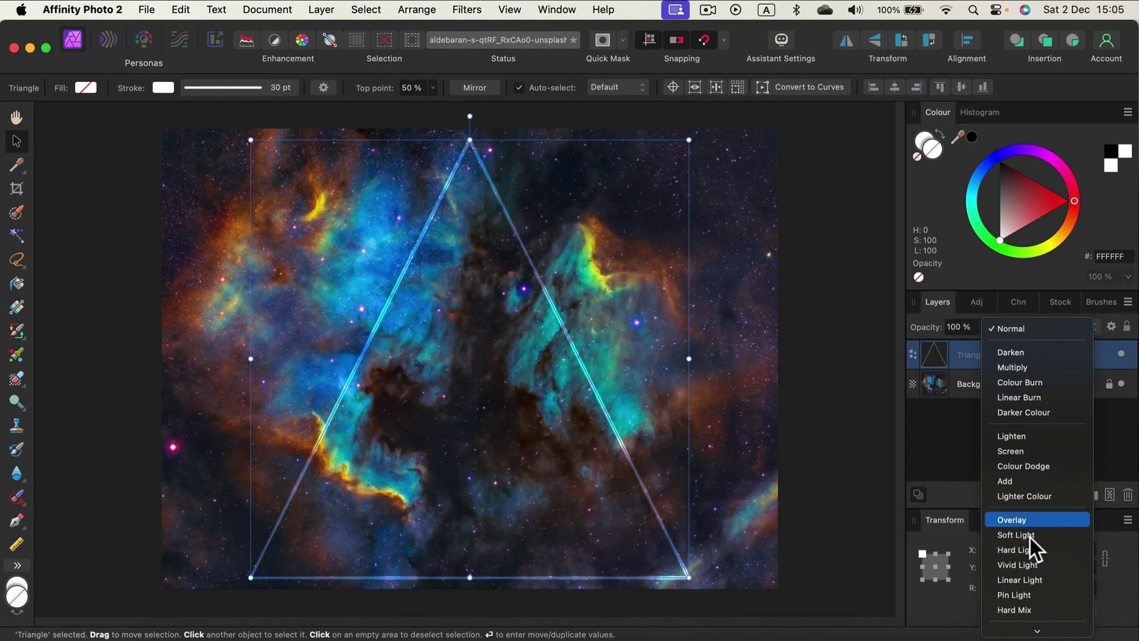
click(1030, 519)
click(1073, 452)
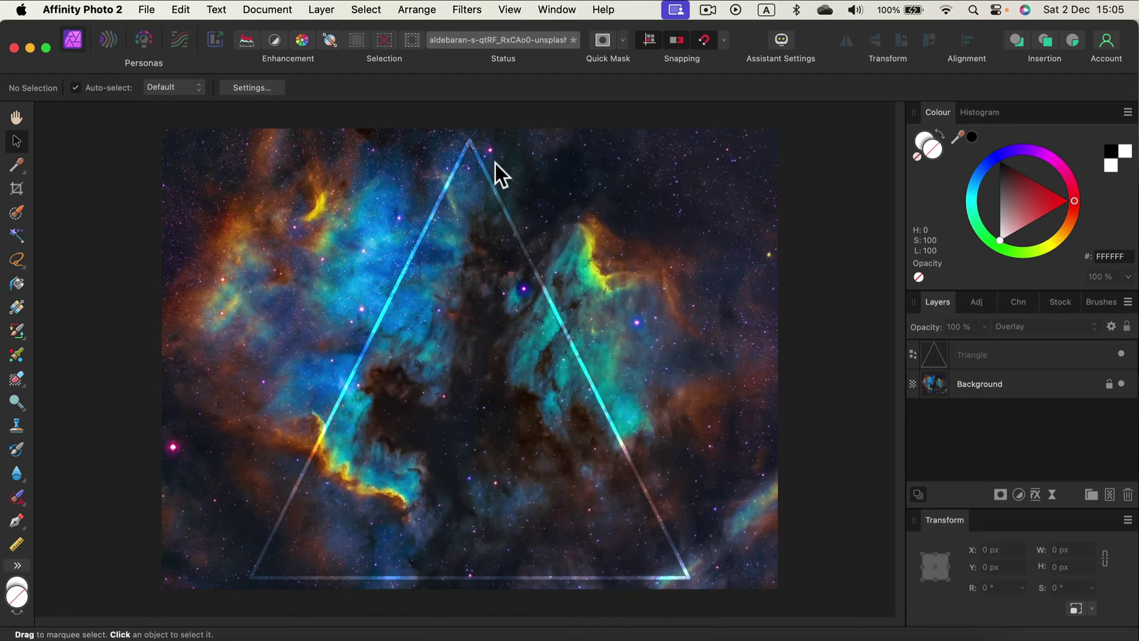
click(1030, 352)
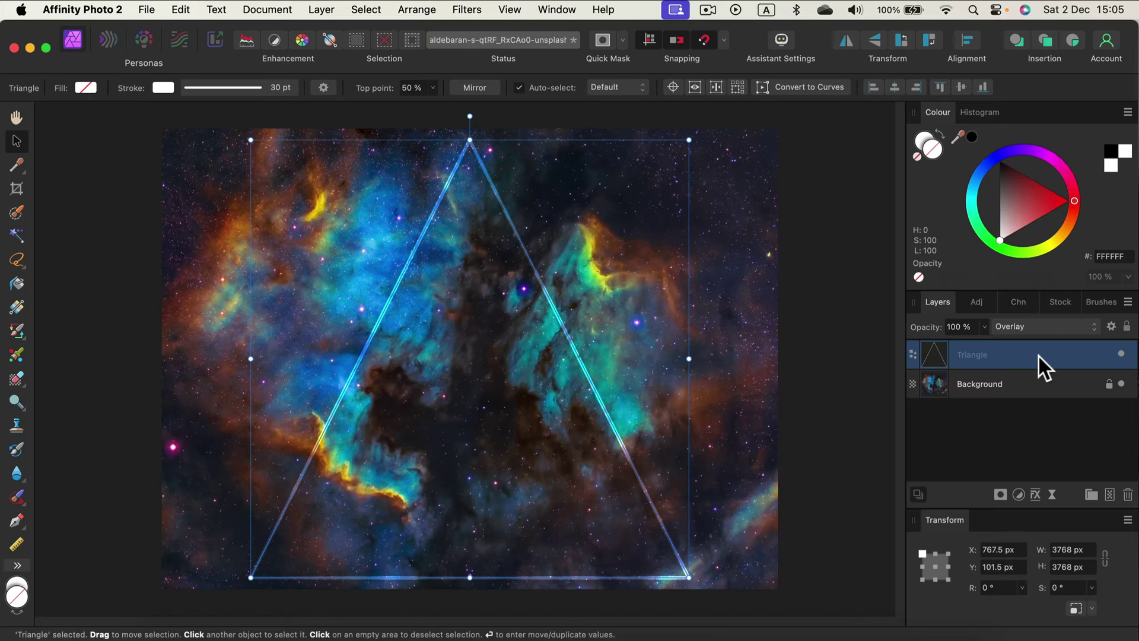
- In Move / Duplicate, enter a 300 px horizontal offset, enable duplicating and add copies
key(Return)
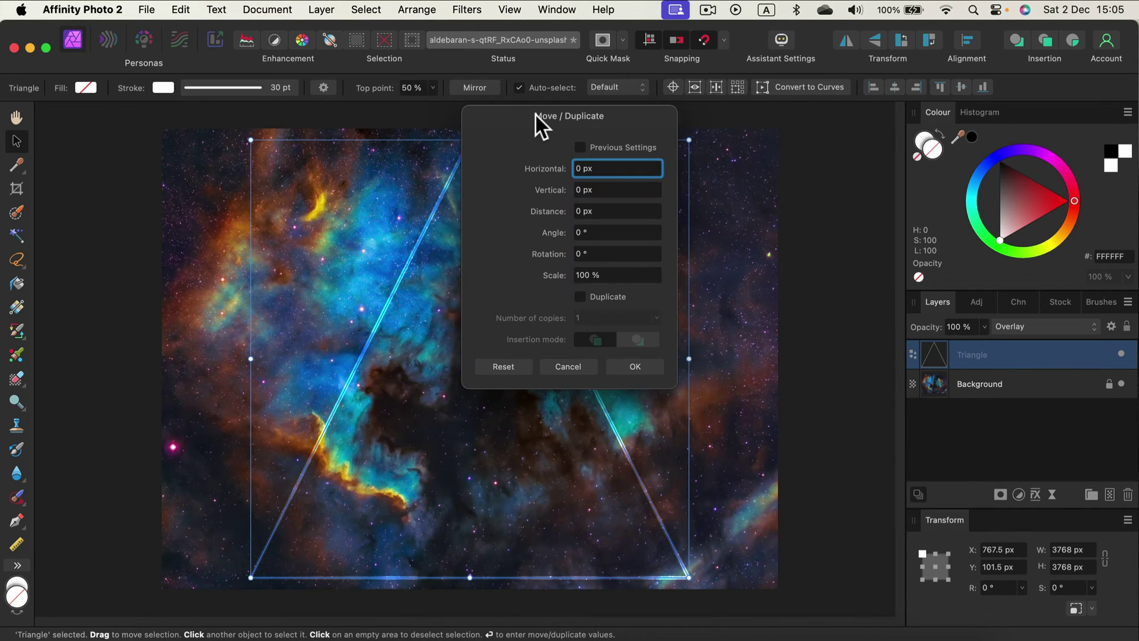
drag(535, 115, 644, 123)
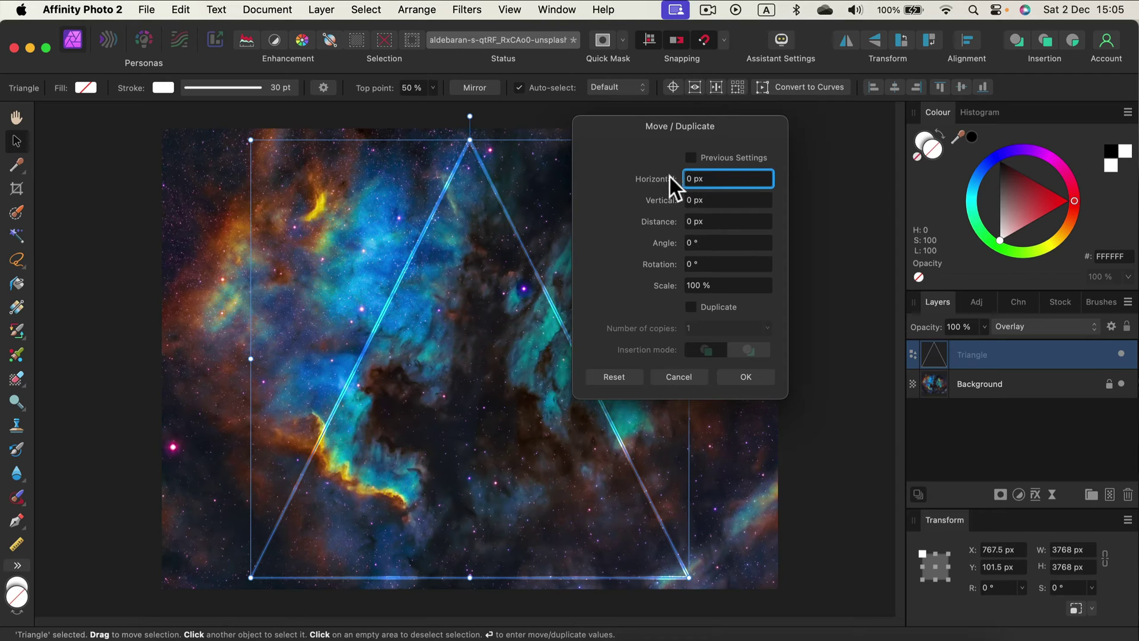
drag(632, 122, 781, 184)
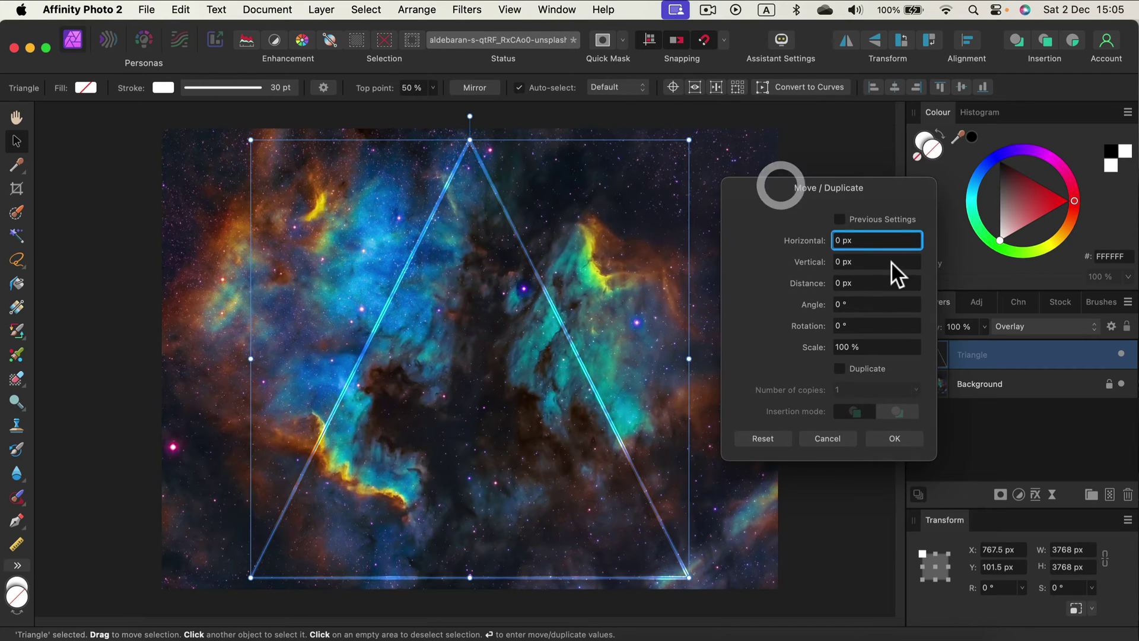
click(885, 247)
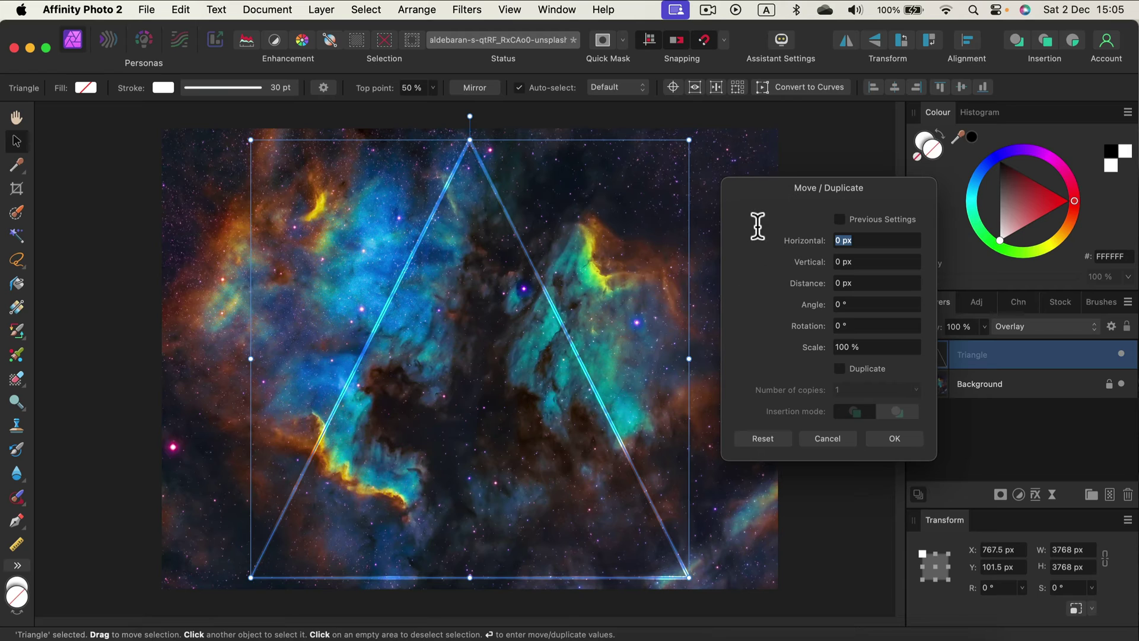
text(300)
click(859, 262)
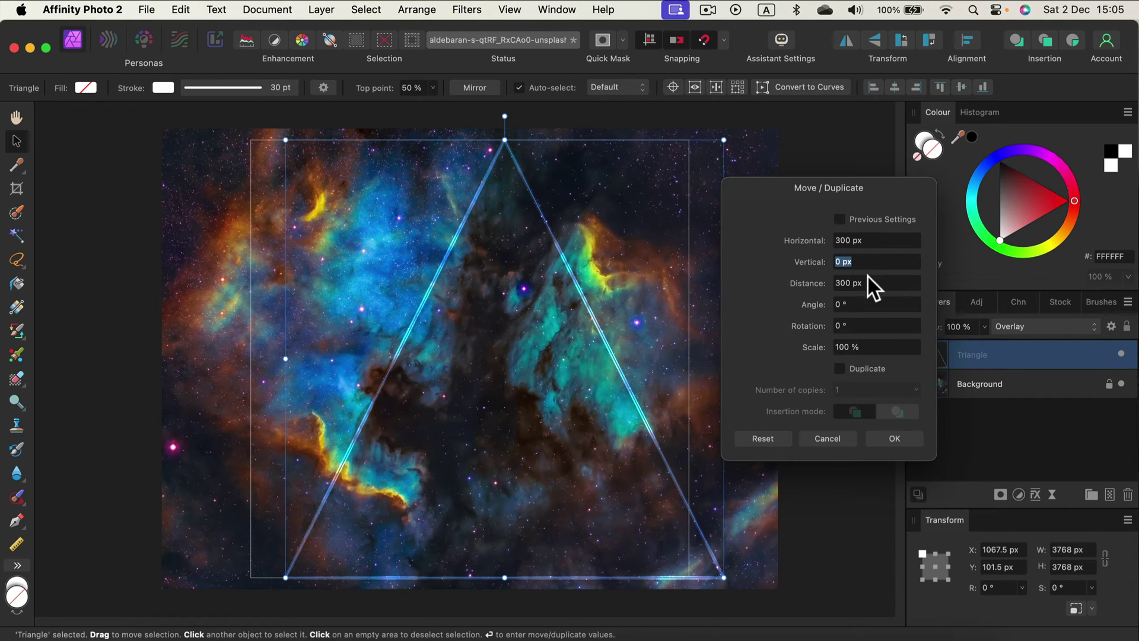
click(840, 369)
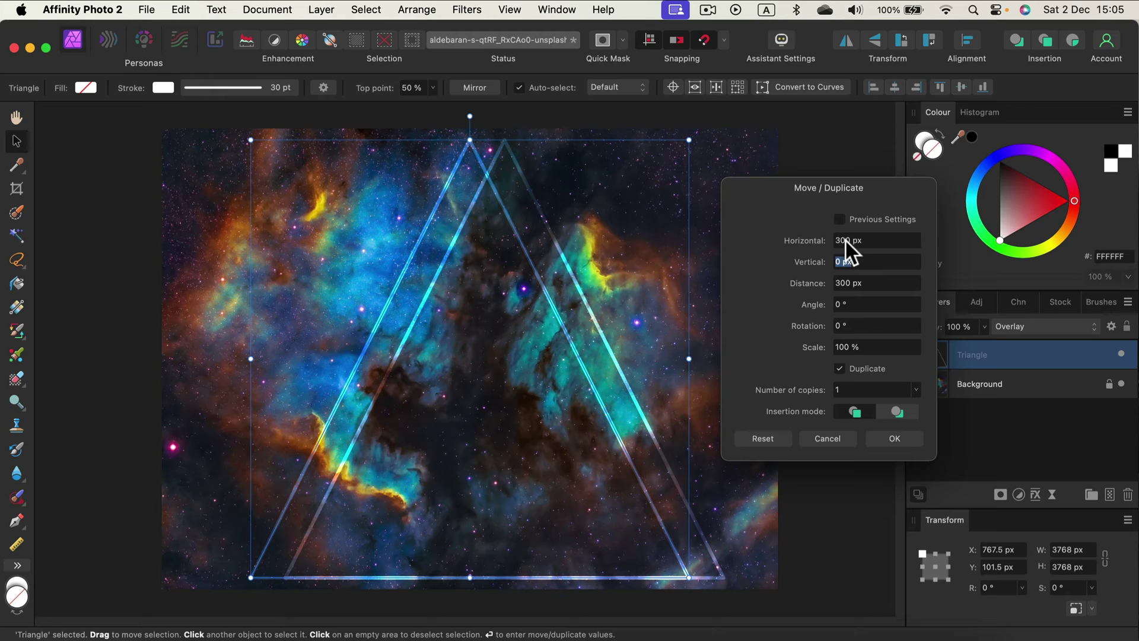
click(918, 389)
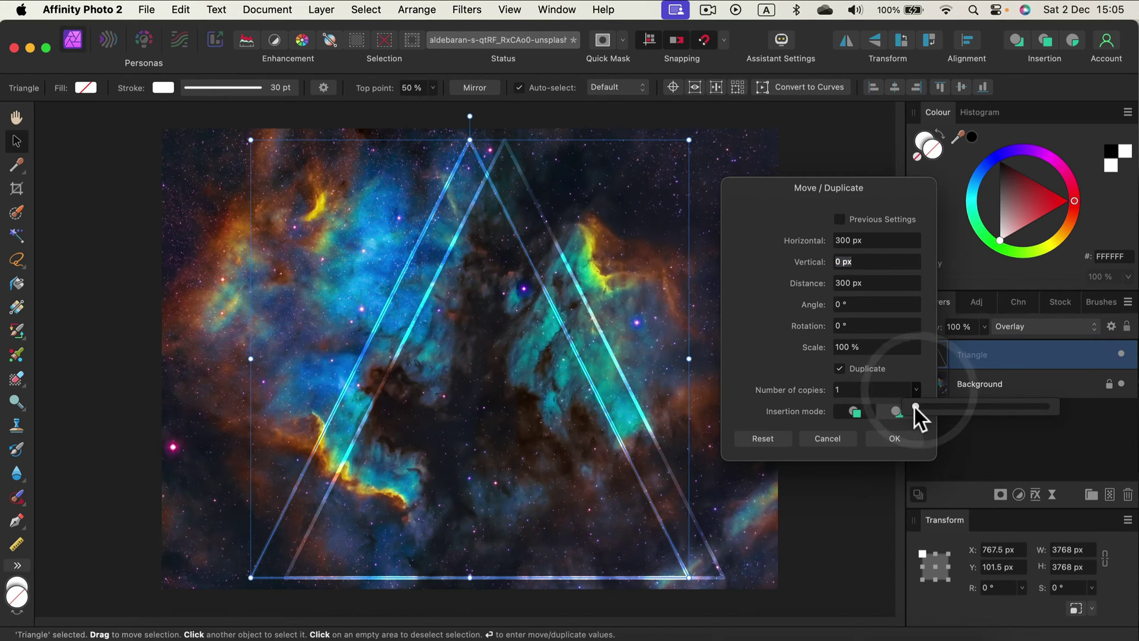
drag(916, 404, 927, 407)
- Change the horizontal offset to -300 px, then to 0 px
click(831, 239)
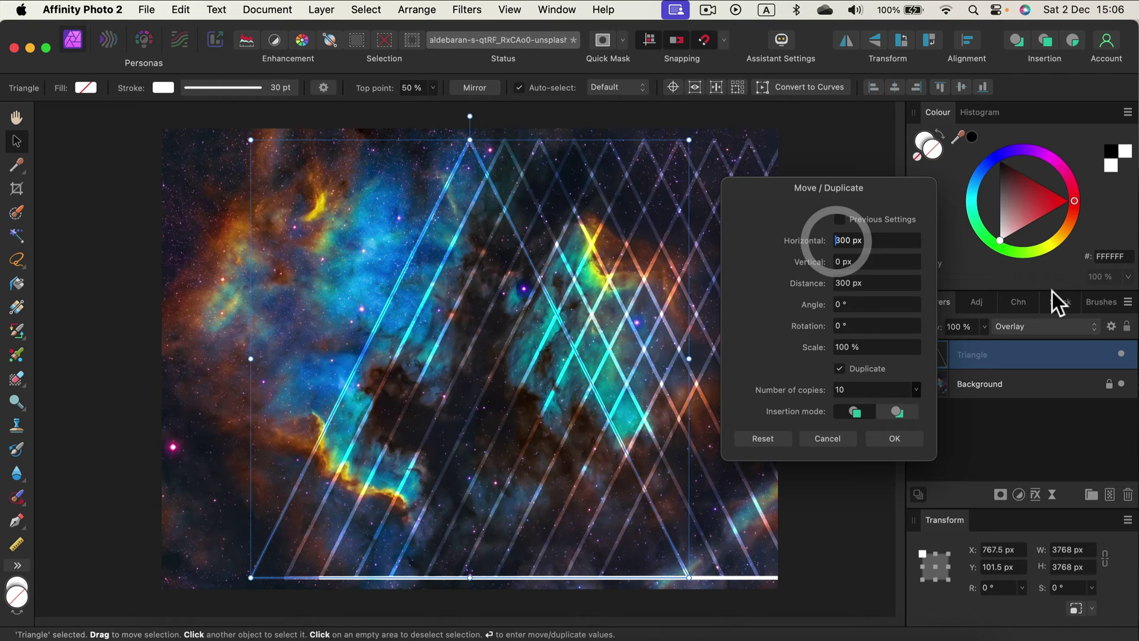
key(Left)
text(-)
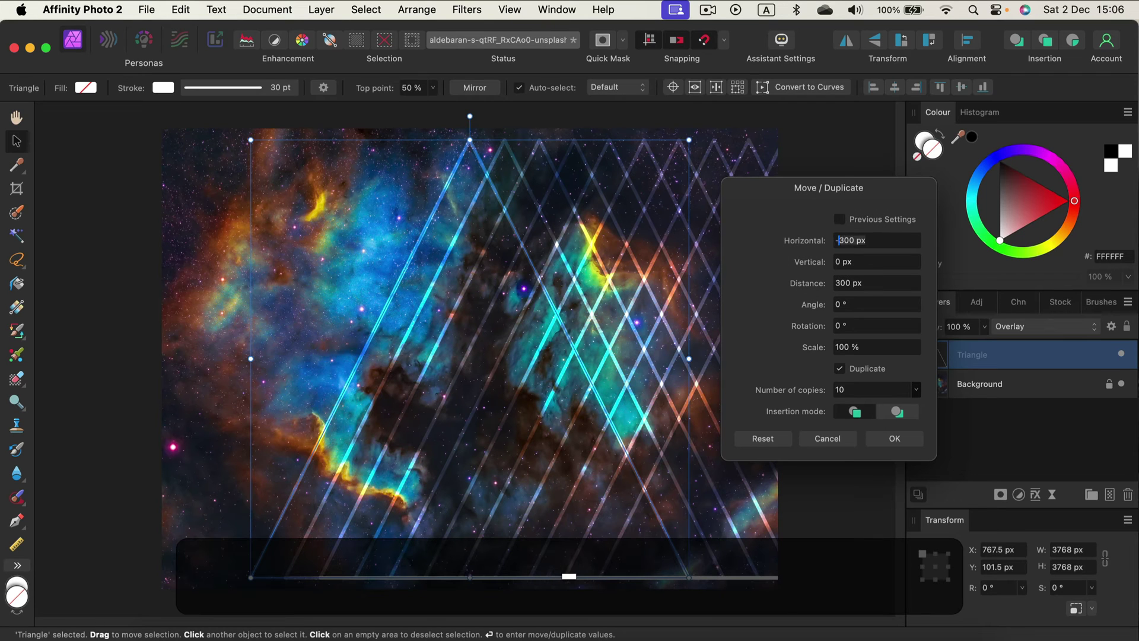
key(Tab)
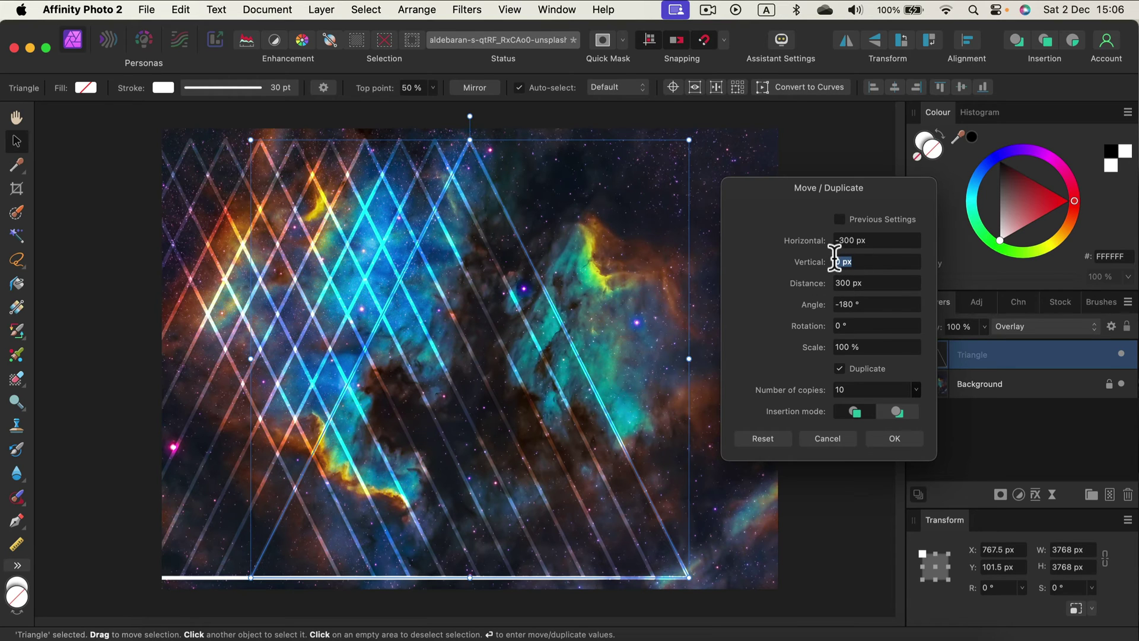
click(768, 241)
text(0)
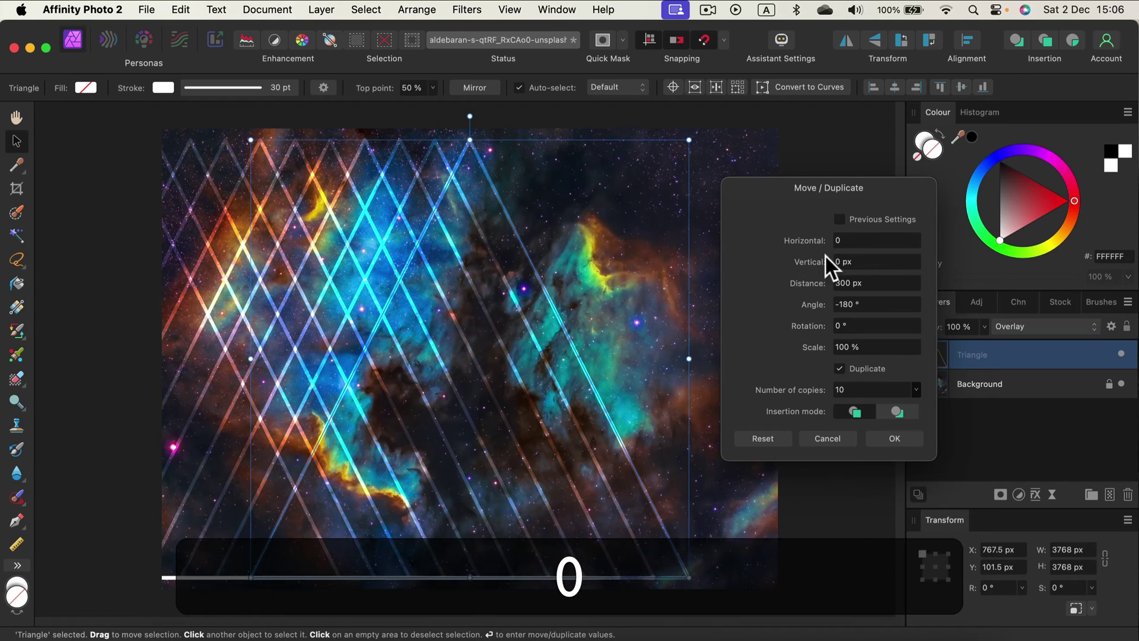
click(869, 258)
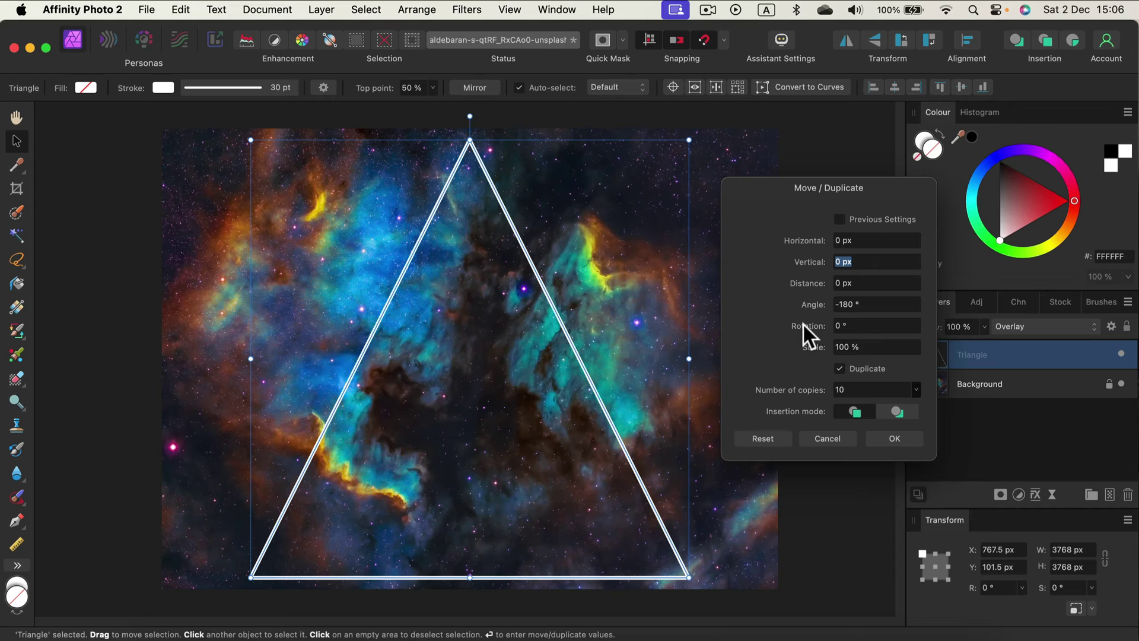
- Set the per-copy rotation to 10°, then 7°, and raise the copy count to 28
click(869, 325)
text(10)
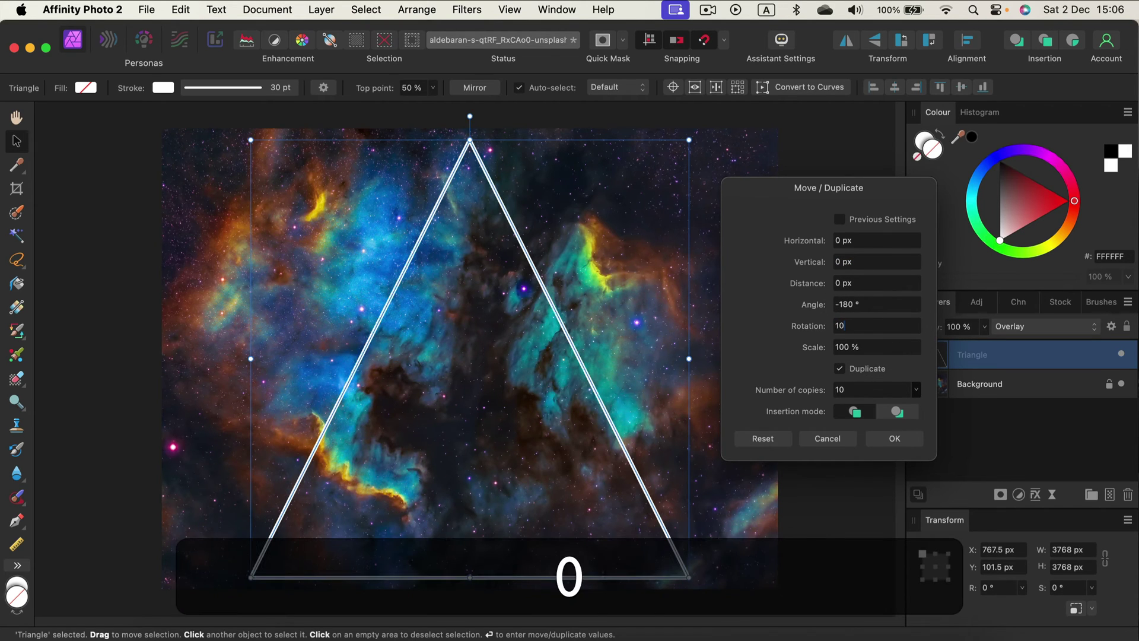
key(Return)
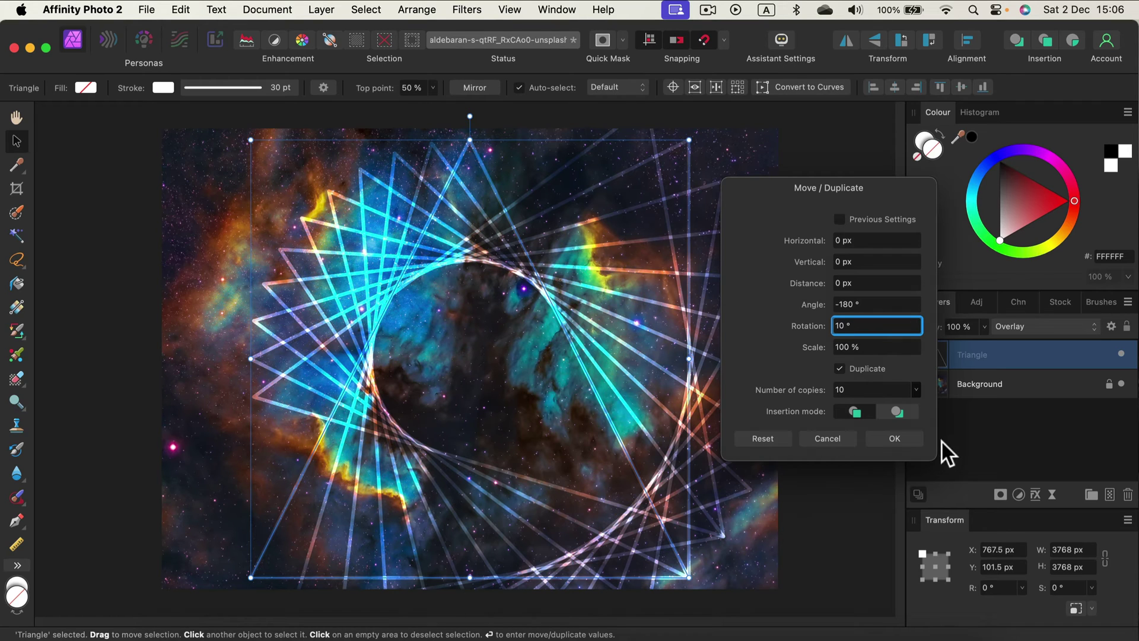
click(857, 325)
text(7)
click(917, 389)
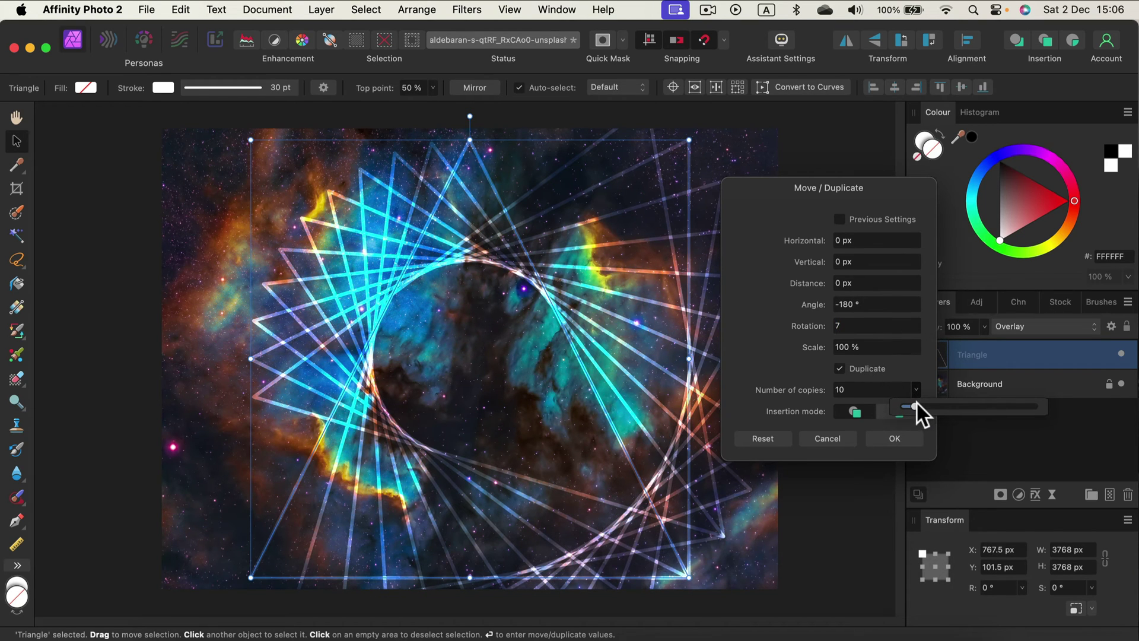
drag(917, 404, 941, 409)
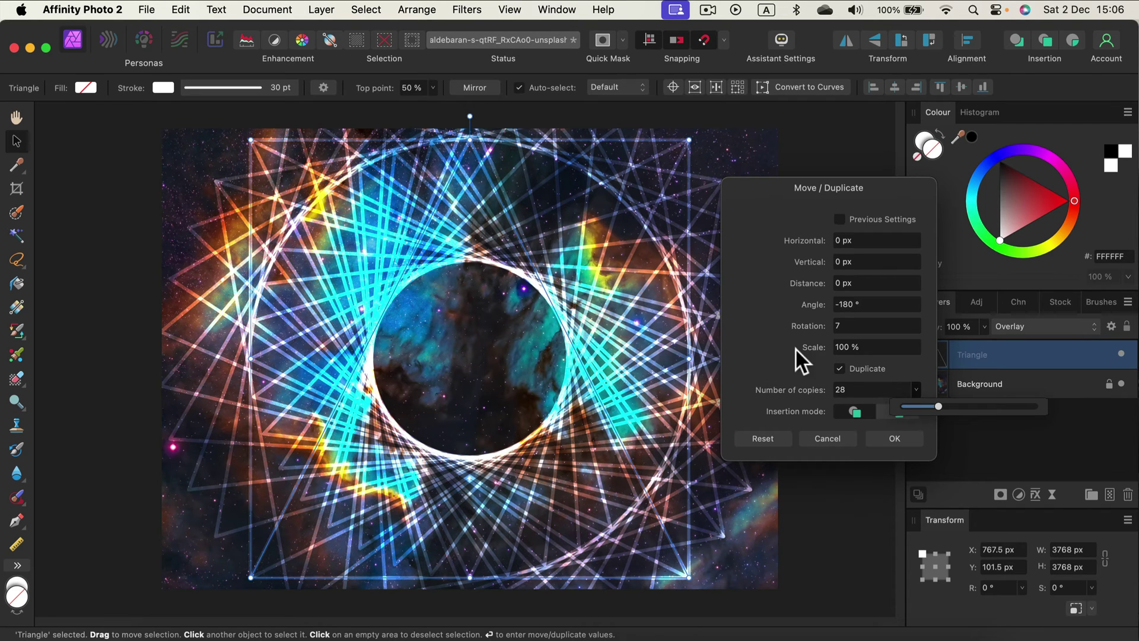
- Scale each copy to 90%, choose 'Insert new items behind', and confirm with OK
key(Tab)
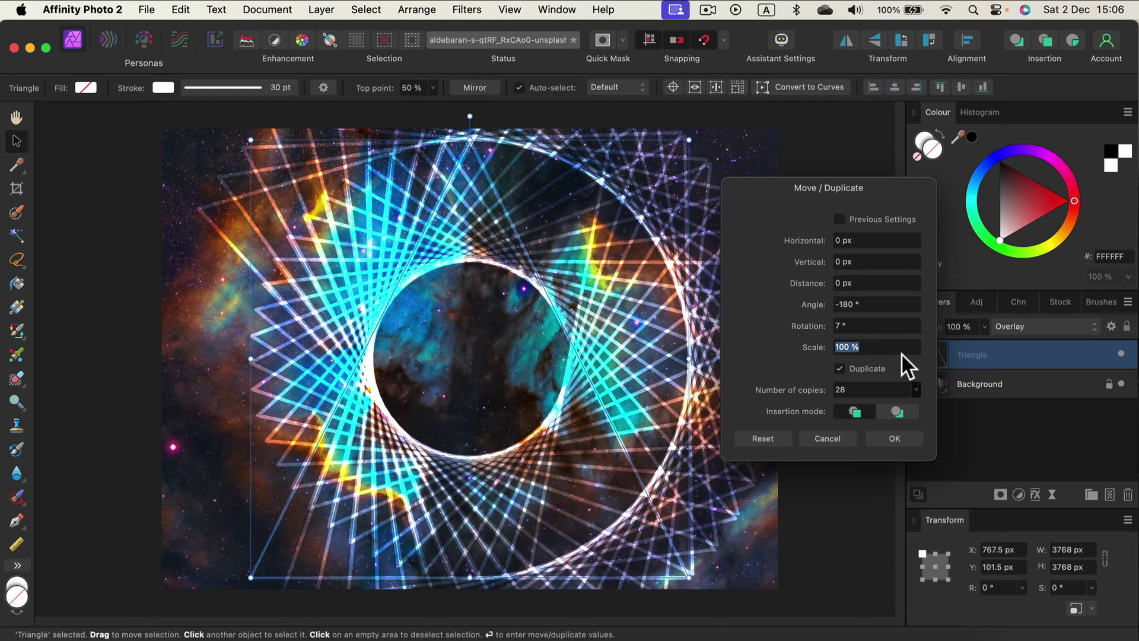
text(90)
click(907, 326)
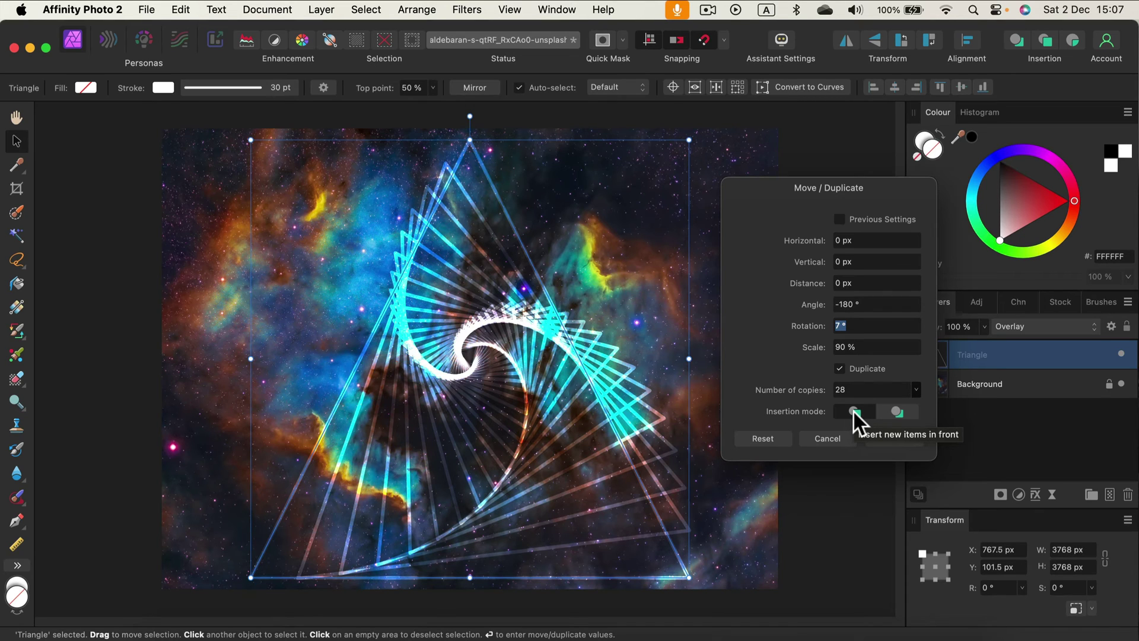
click(896, 409)
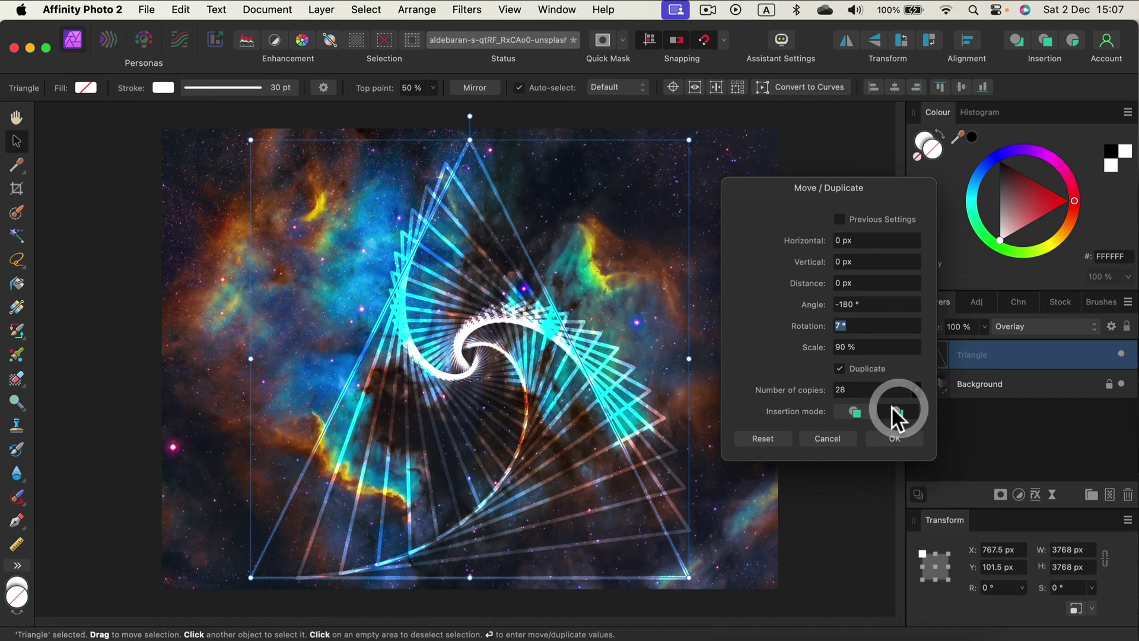
click(848, 413)
click(883, 412)
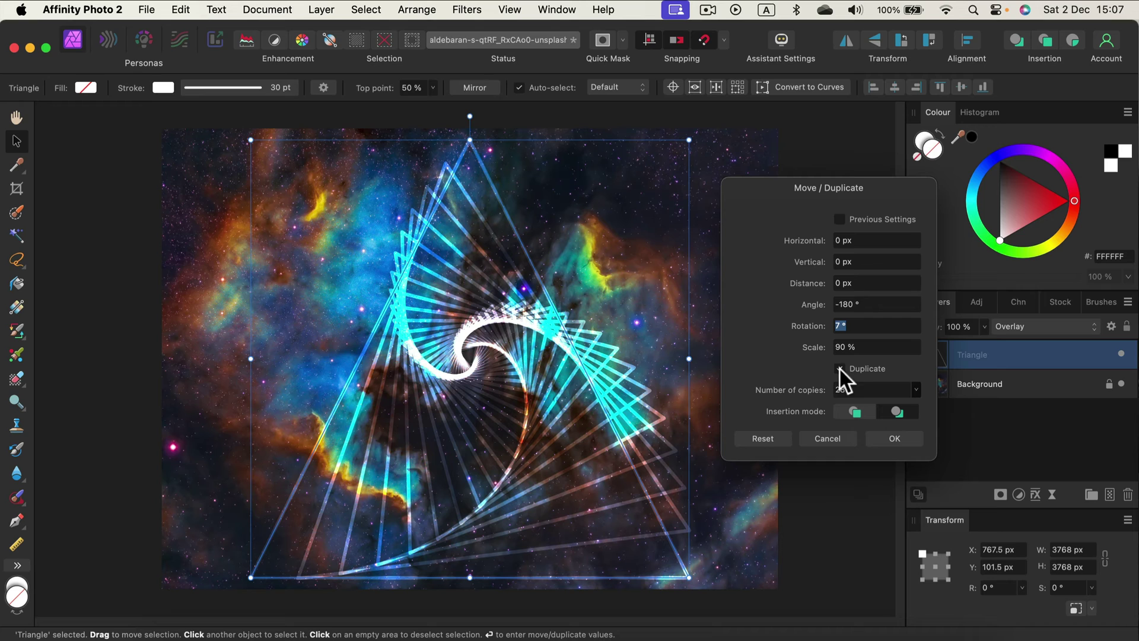
click(899, 411)
drag(777, 197, 703, 129)
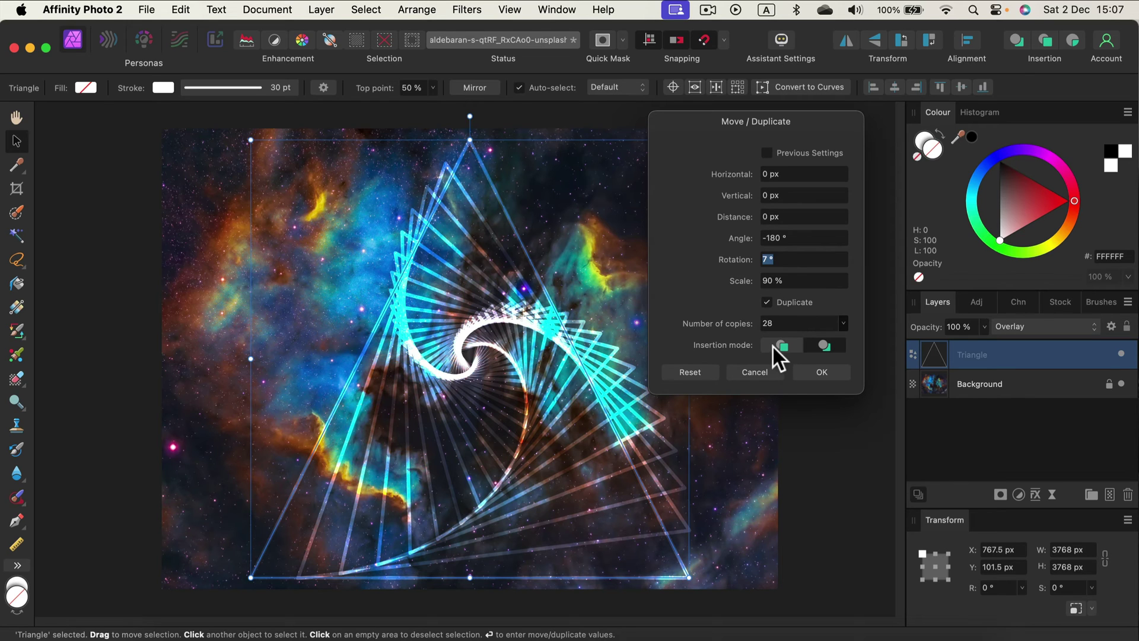
click(824, 346)
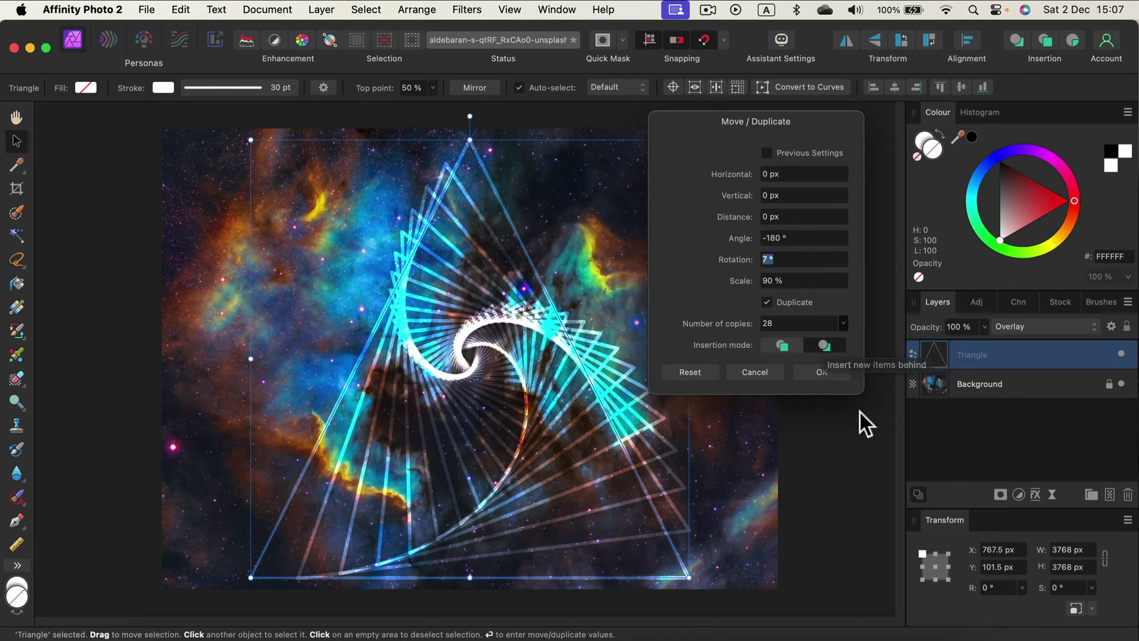
click(831, 372)
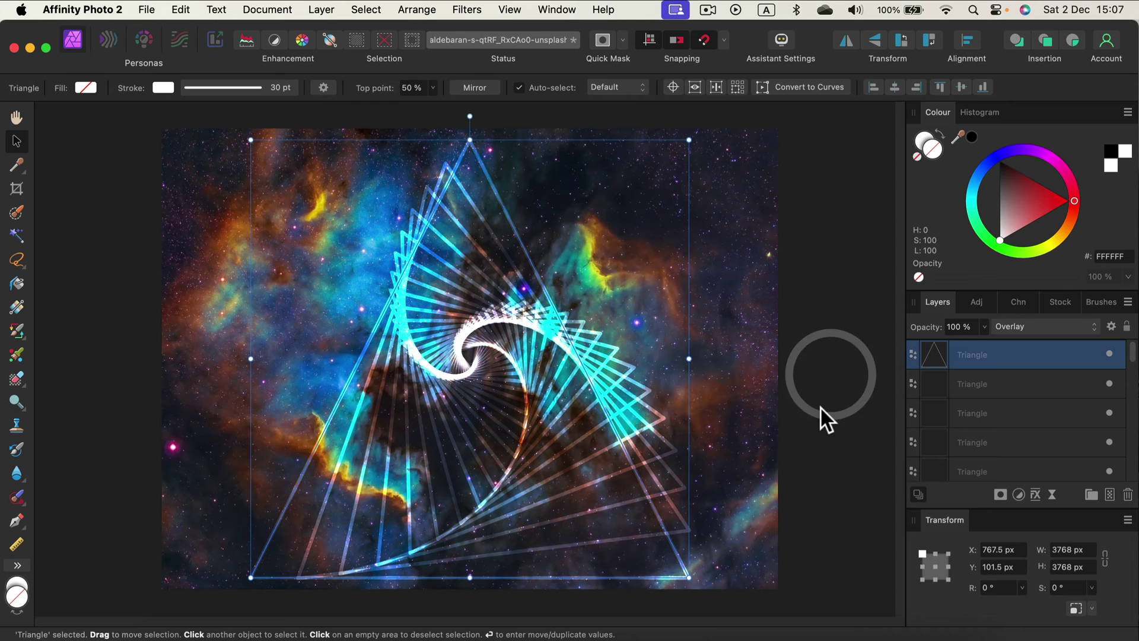
click(1031, 383)
click(1020, 414)
click(1026, 450)
scroll(1022, 454, down, 4)
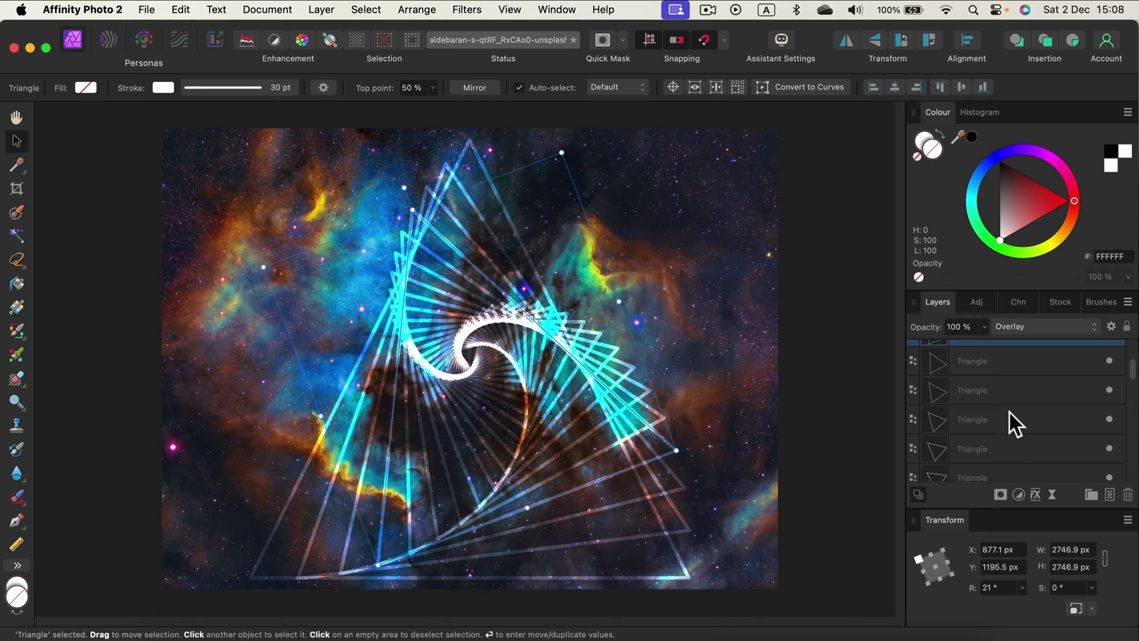
scroll(1002, 427, up, 3)
scroll(996, 441, down, 4)
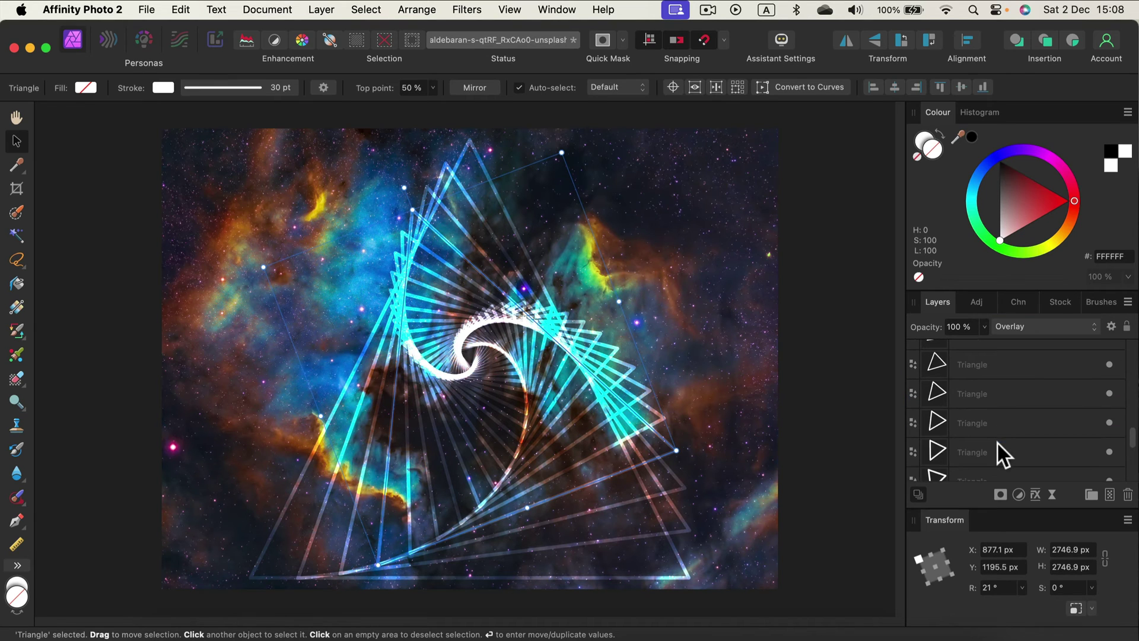
scroll(995, 415, up, 2)
click(994, 367)
- Select the Triangle layers from top to bottom and group them with Group
click(1001, 457)
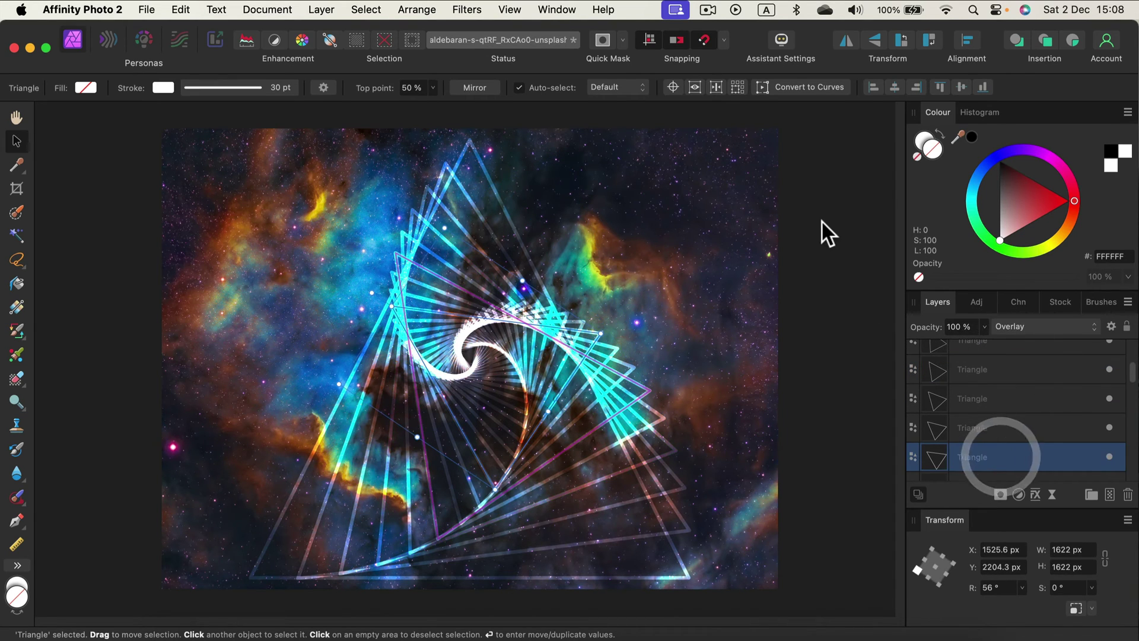
click(821, 224)
scroll(1029, 386, up, 2)
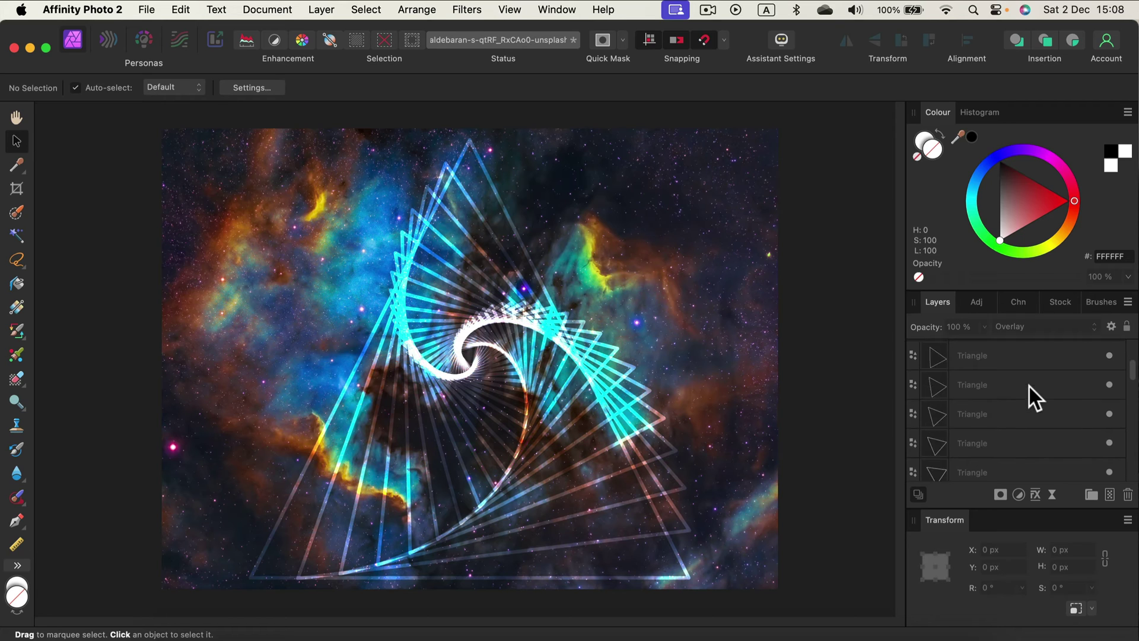
click(1024, 361)
scroll(1017, 403, down, 5)
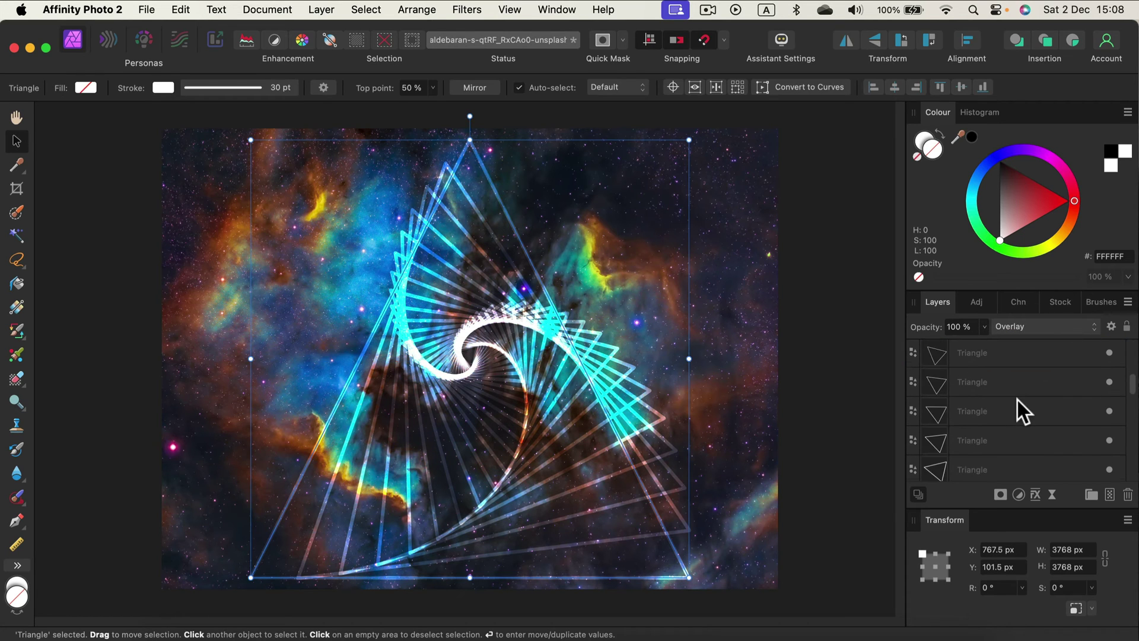
scroll(1019, 432, down, 1)
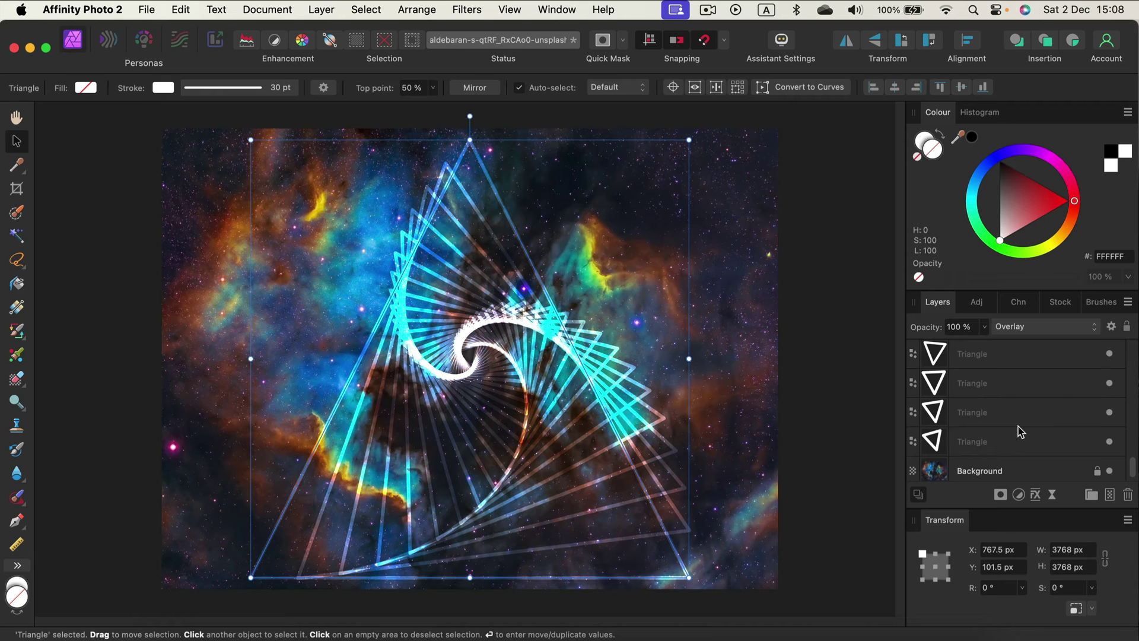
shift+click(1018, 435)
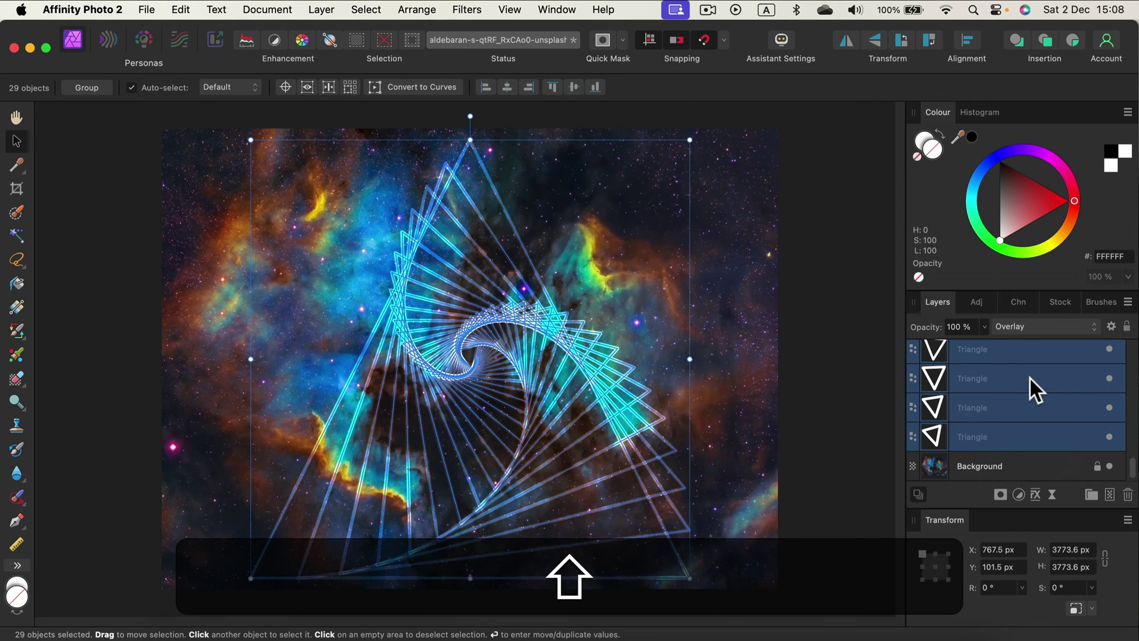
right_click(1029, 376)
scroll(1024, 550, down, 3)
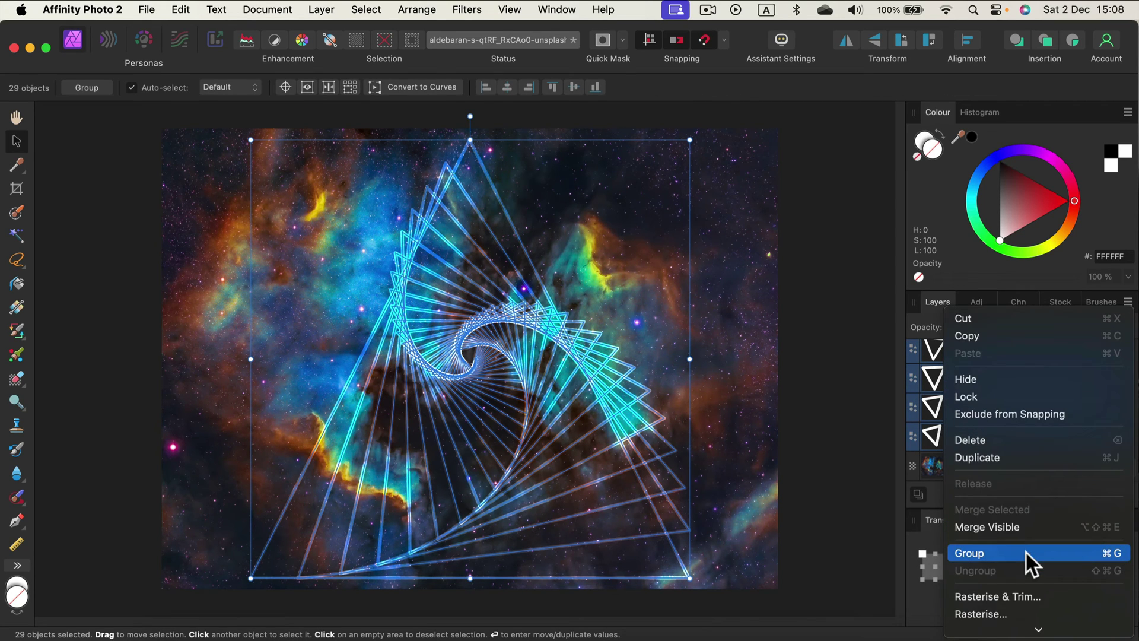
click(1025, 550)
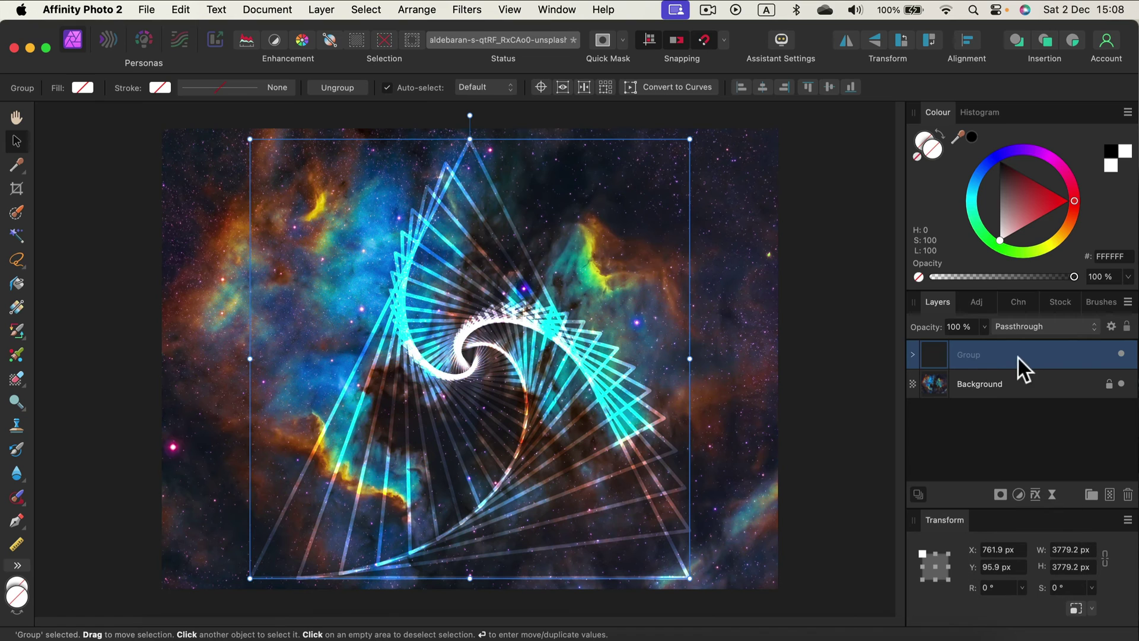
- Enable Outer Glow on the group with near-maximum radius and a blue colour
click(1035, 495)
drag(603, 101, 838, 140)
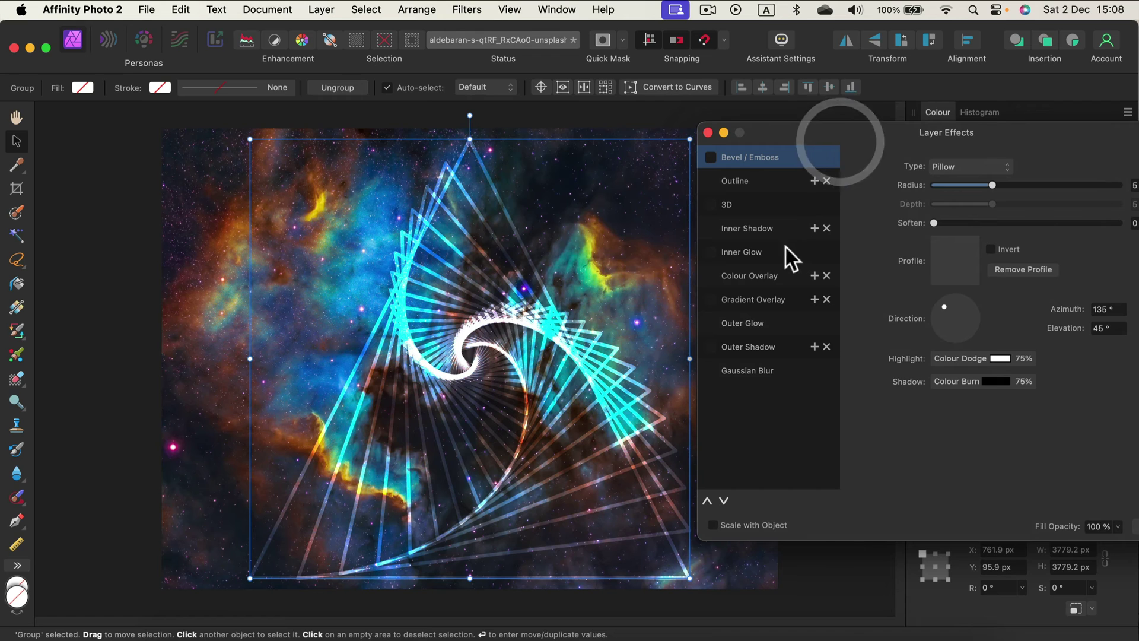
click(718, 323)
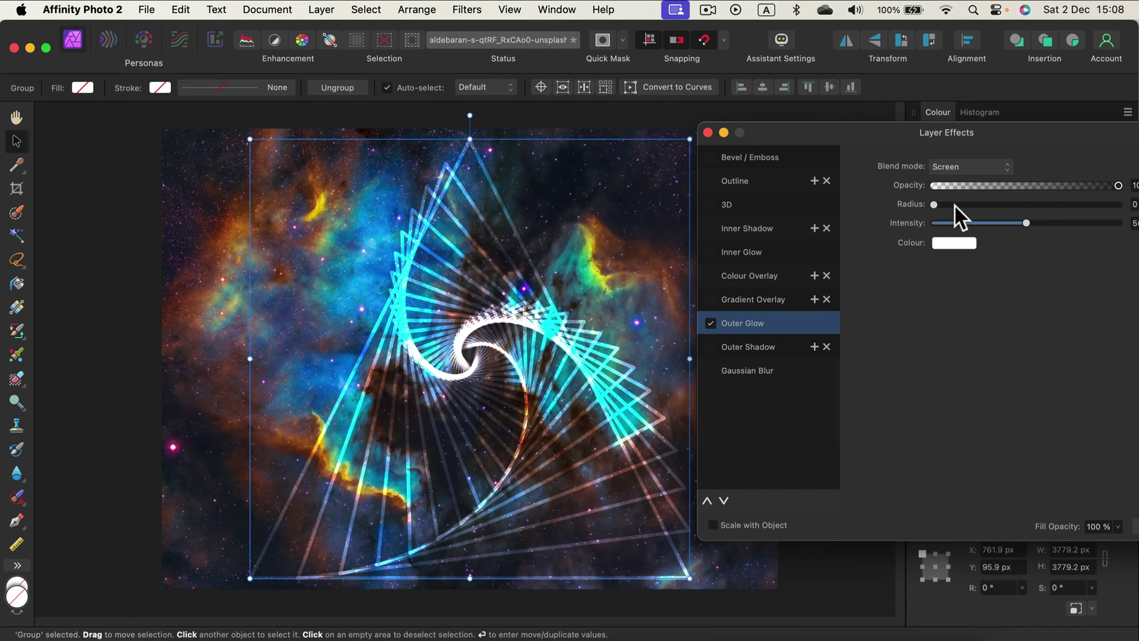
drag(954, 204, 1121, 204)
click(968, 244)
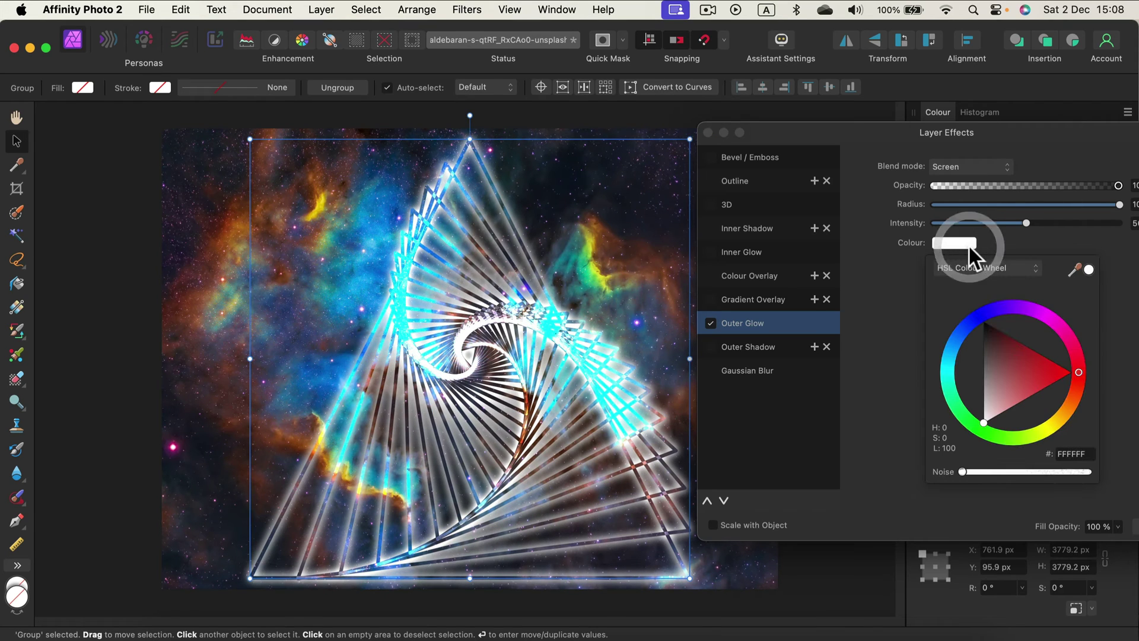
click(940, 377)
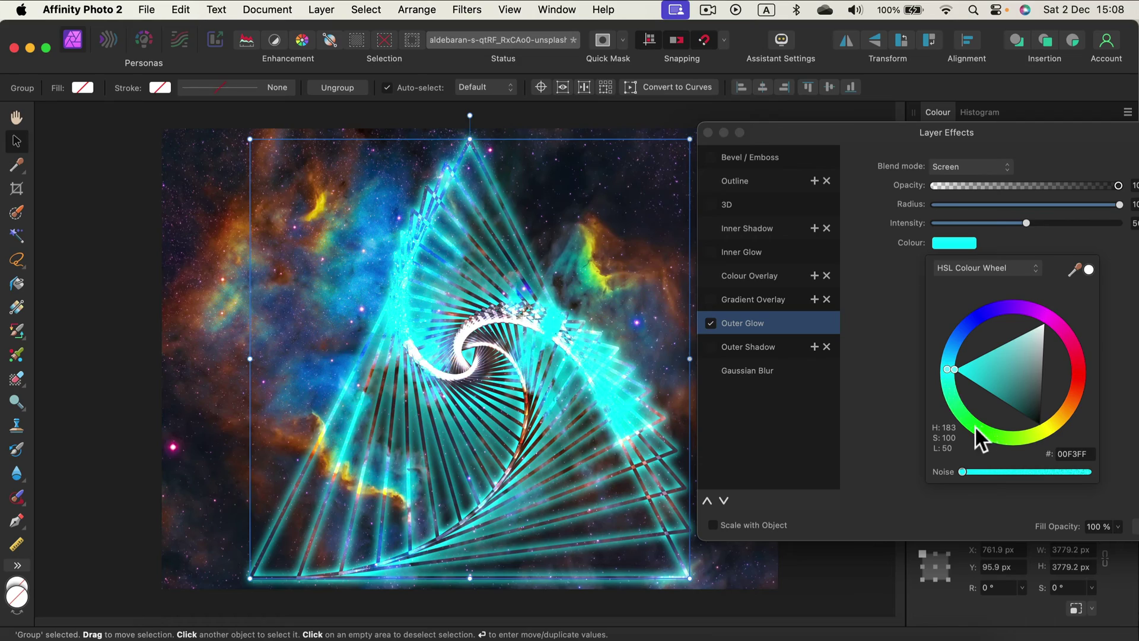
drag(974, 426, 901, 297)
- Sample a nebula blue for the outer glow and brighten it to 00B8FF
click(901, 298)
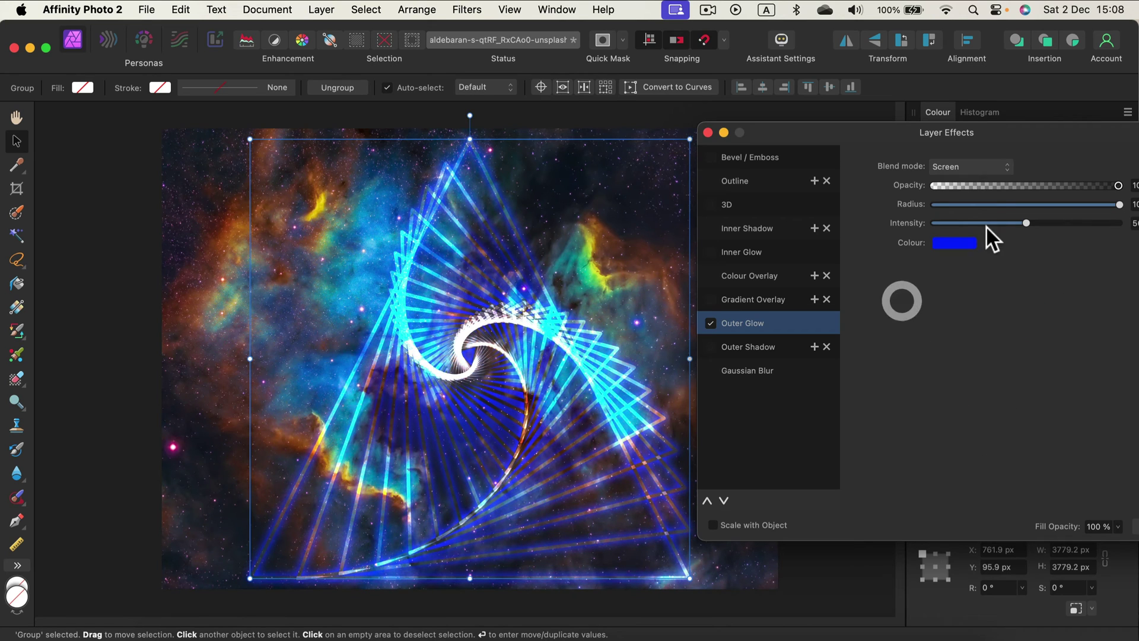
drag(999, 127, 853, 95)
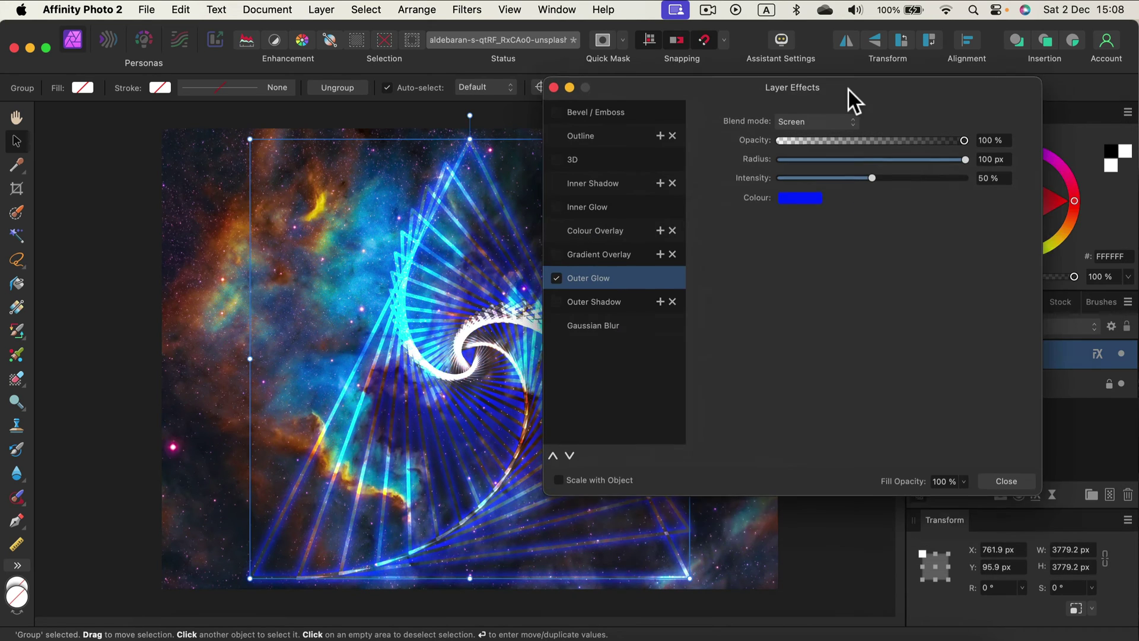
click(808, 213)
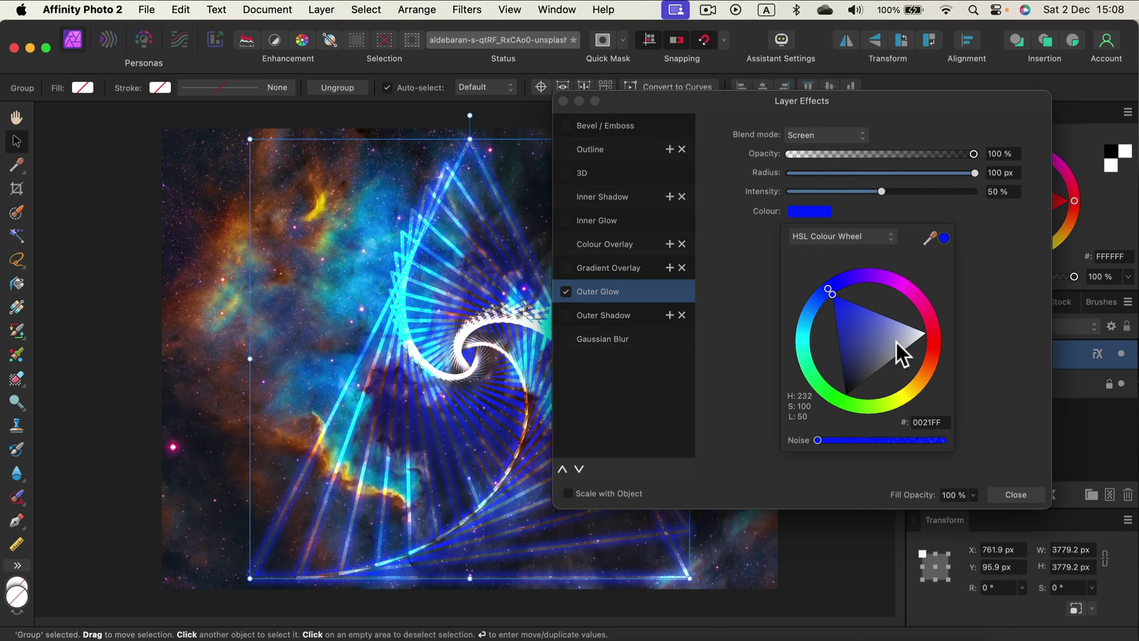
drag(895, 340, 896, 329)
drag(925, 290, 820, 382)
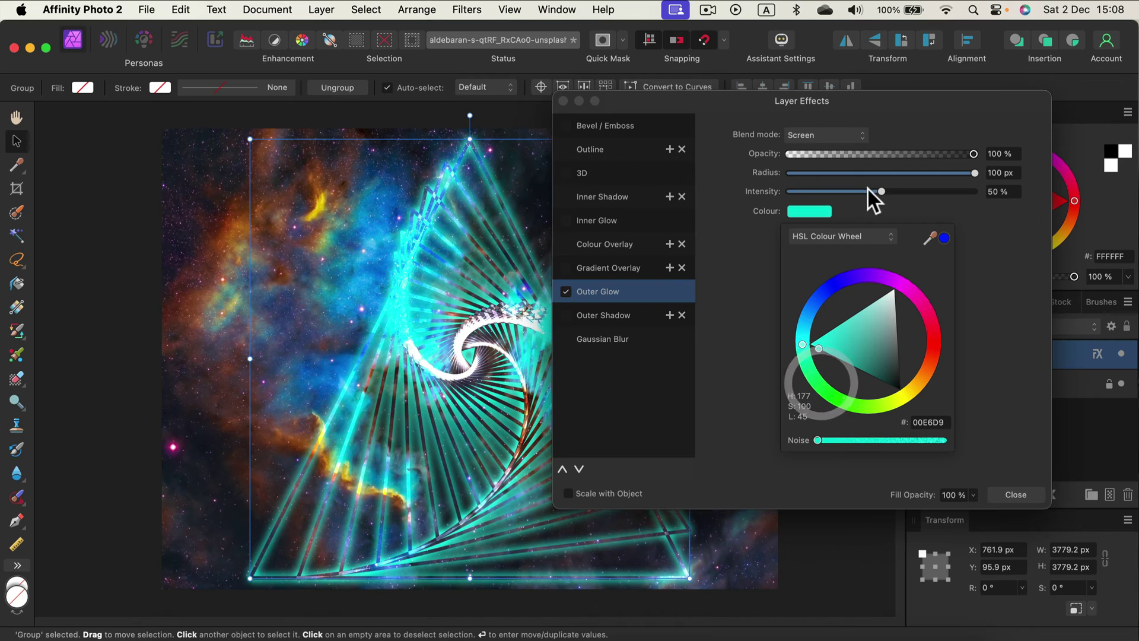
click(929, 238)
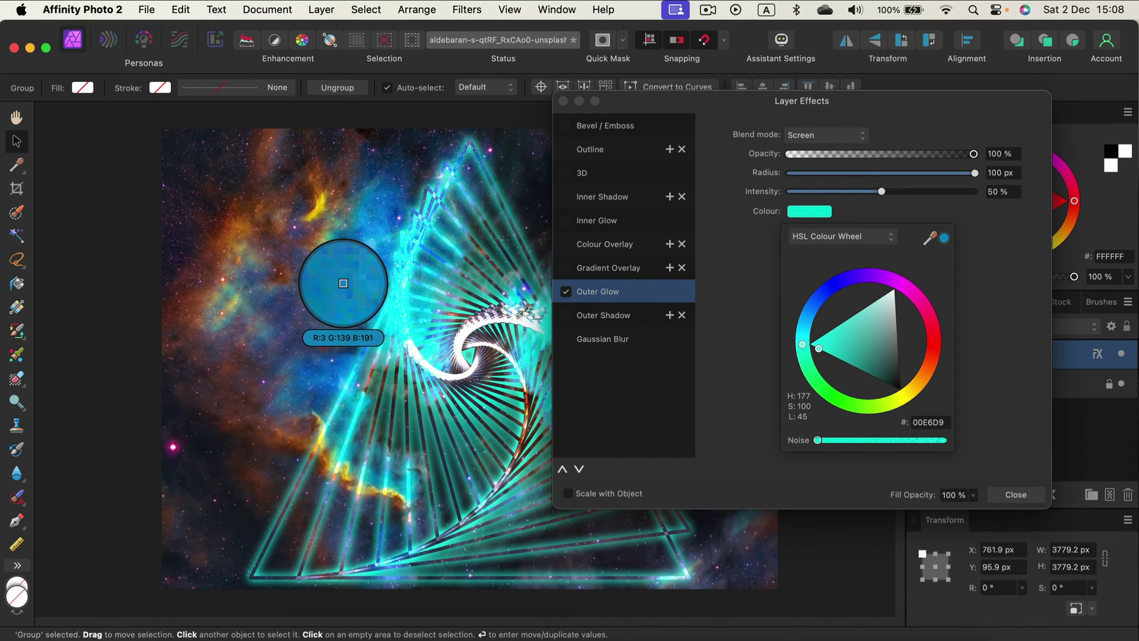
click(342, 283)
click(943, 237)
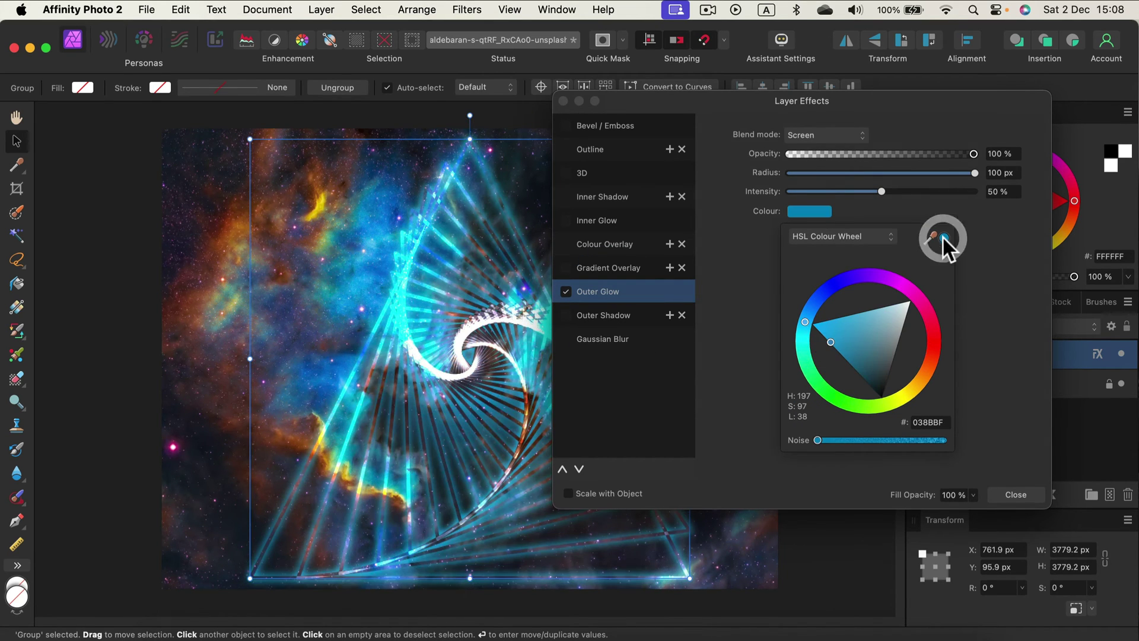
drag(830, 350, 777, 327)
- Add noise to the glow, set its blend mode to Normal, and close Layer Effects
drag(852, 441, 863, 441)
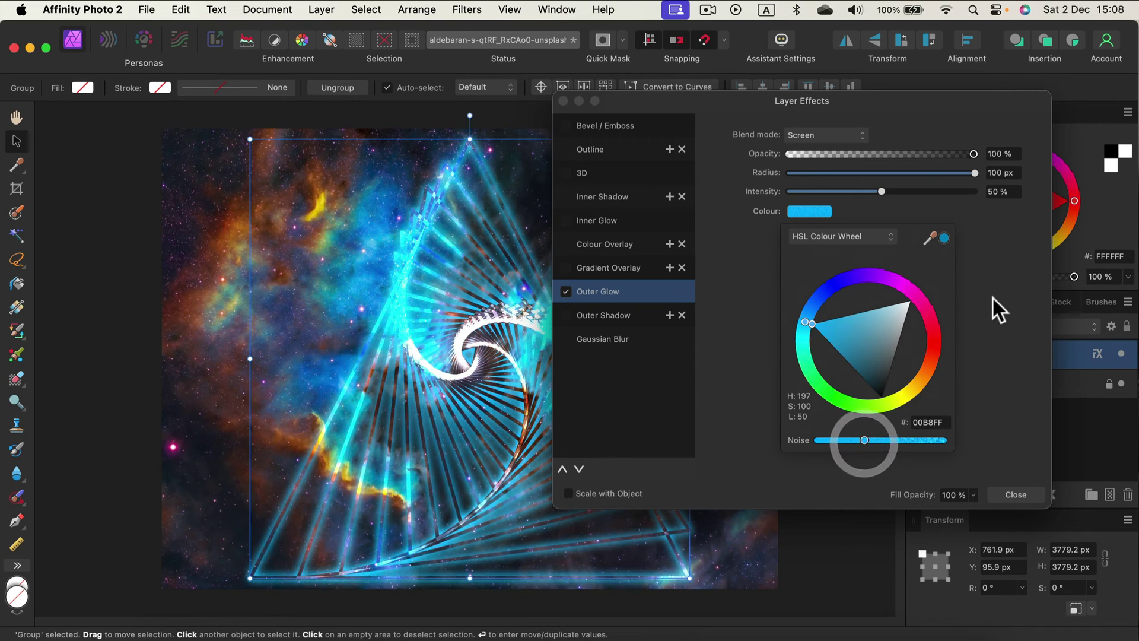
click(1002, 304)
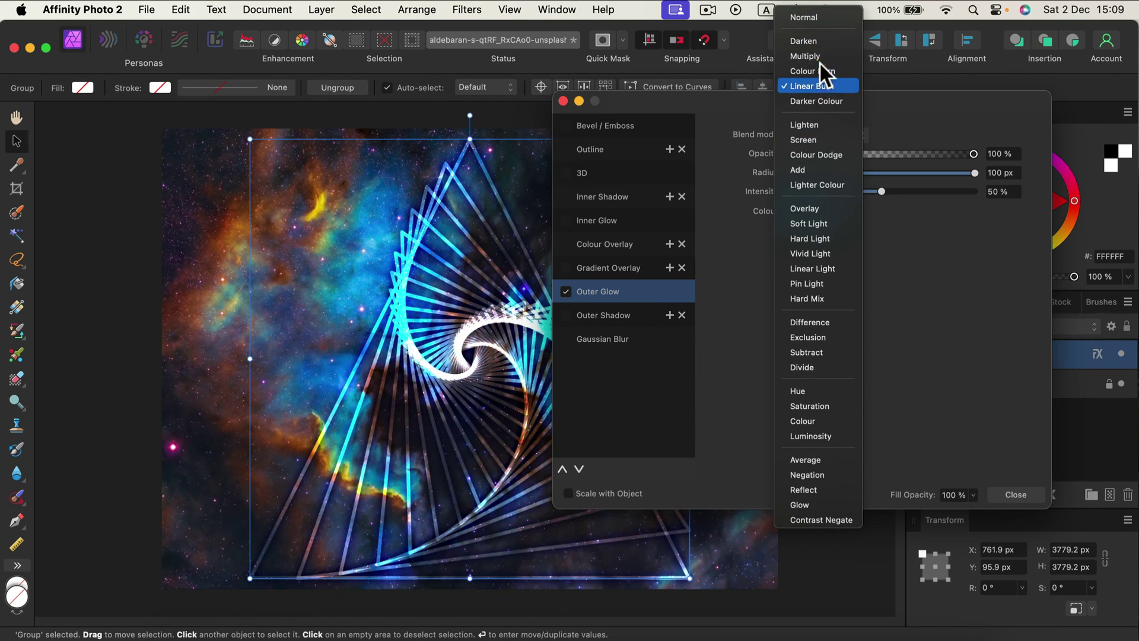
click(809, 16)
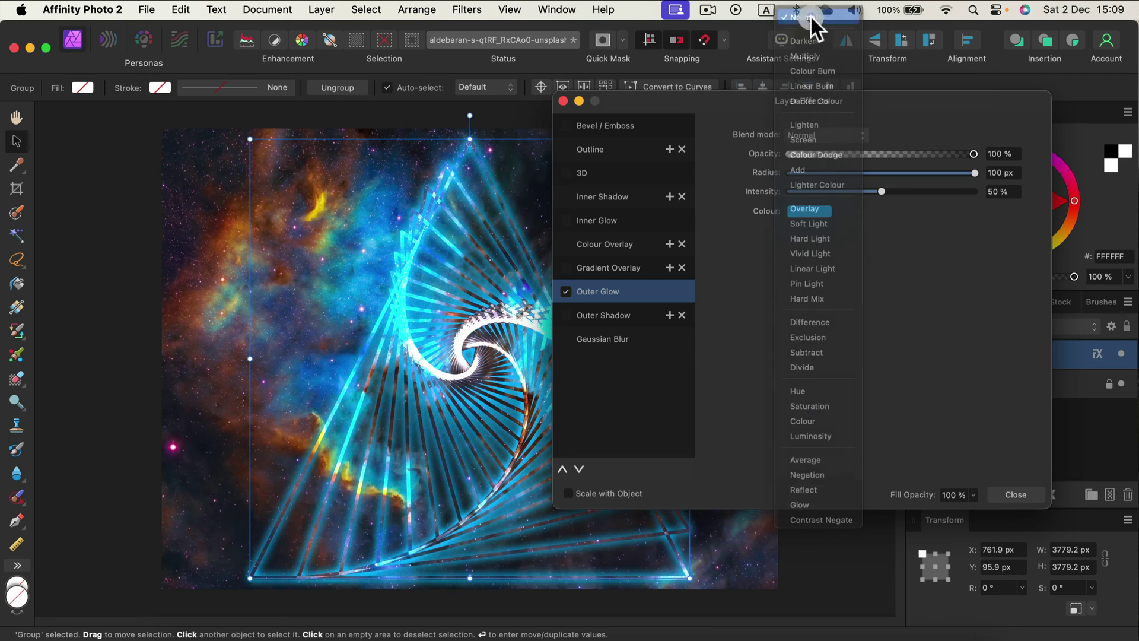
click(1015, 494)
click(977, 301)
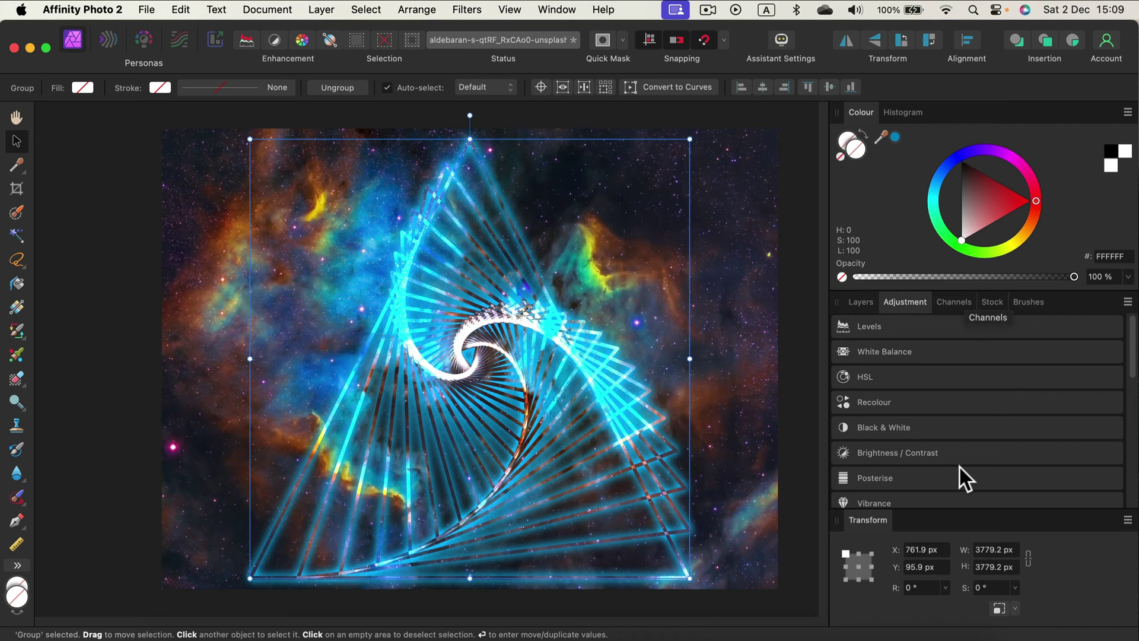
- Add a default HSL Shift adjustment from the Adjustments panel's HSL presets
scroll(958, 465, down, 2)
scroll(920, 405, up, 2)
scroll(934, 382, down, 3)
scroll(934, 393, down, 6)
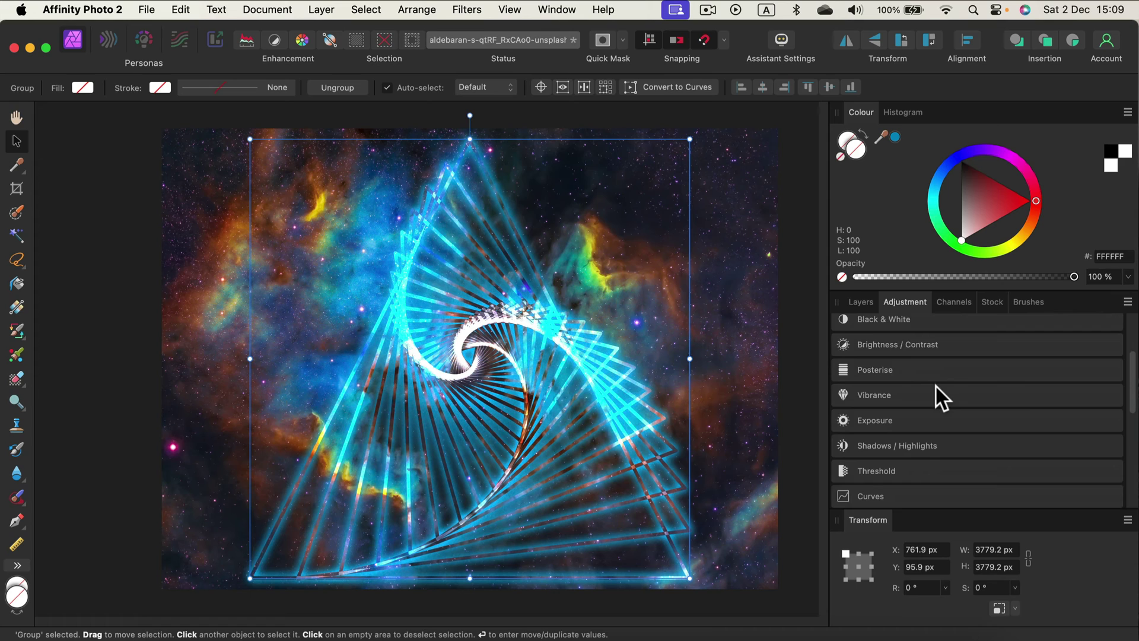
scroll(1013, 432, down, 3)
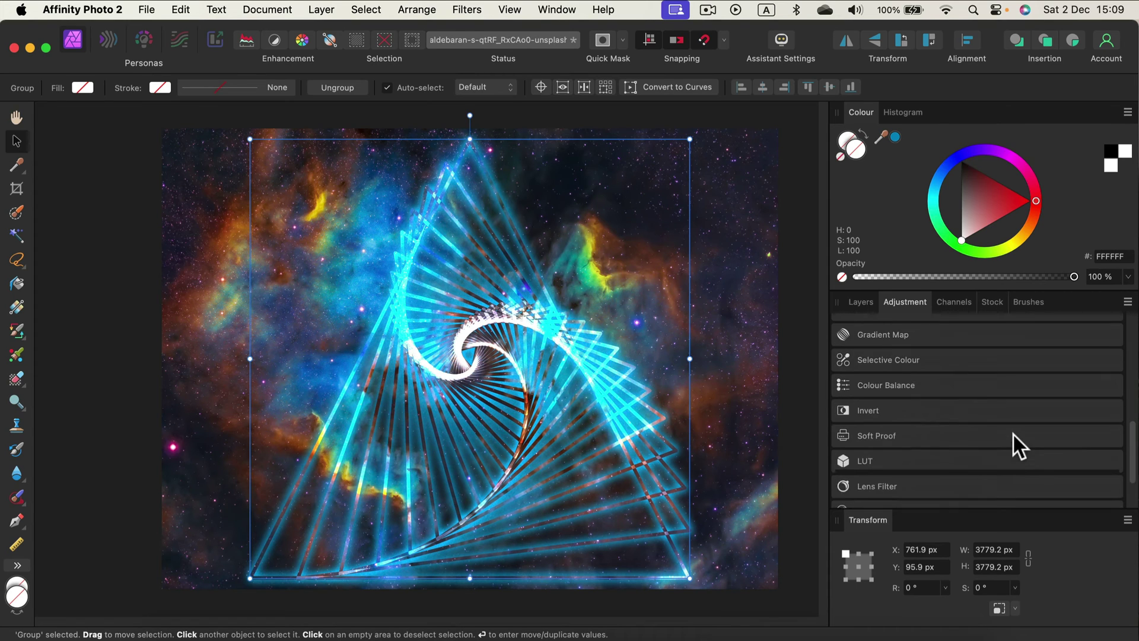
scroll(1015, 436, up, 10)
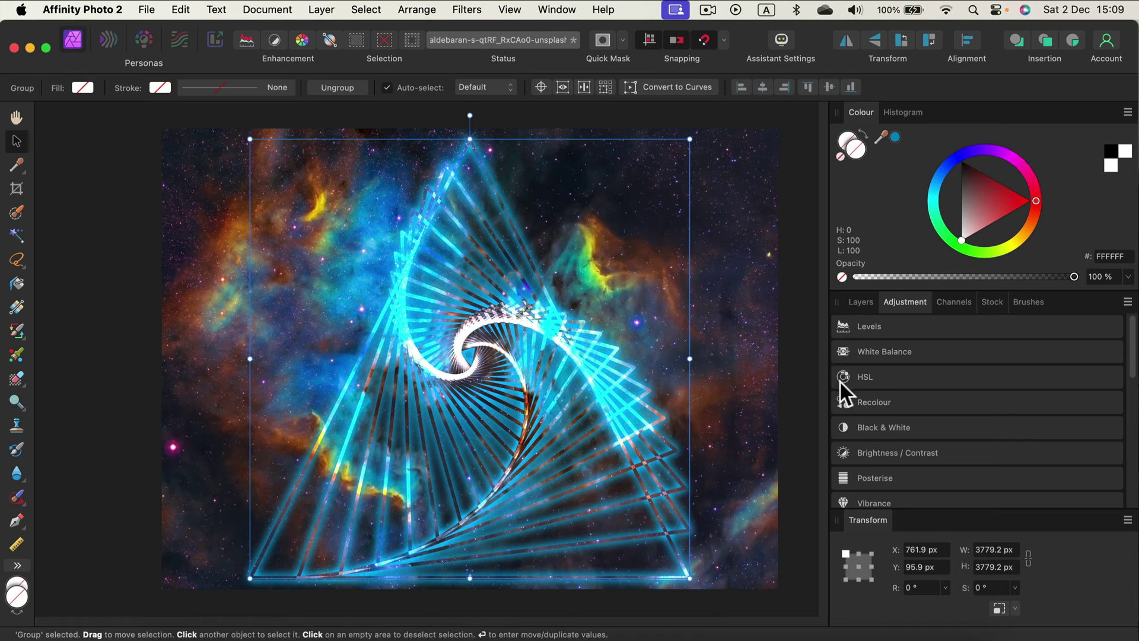
click(860, 372)
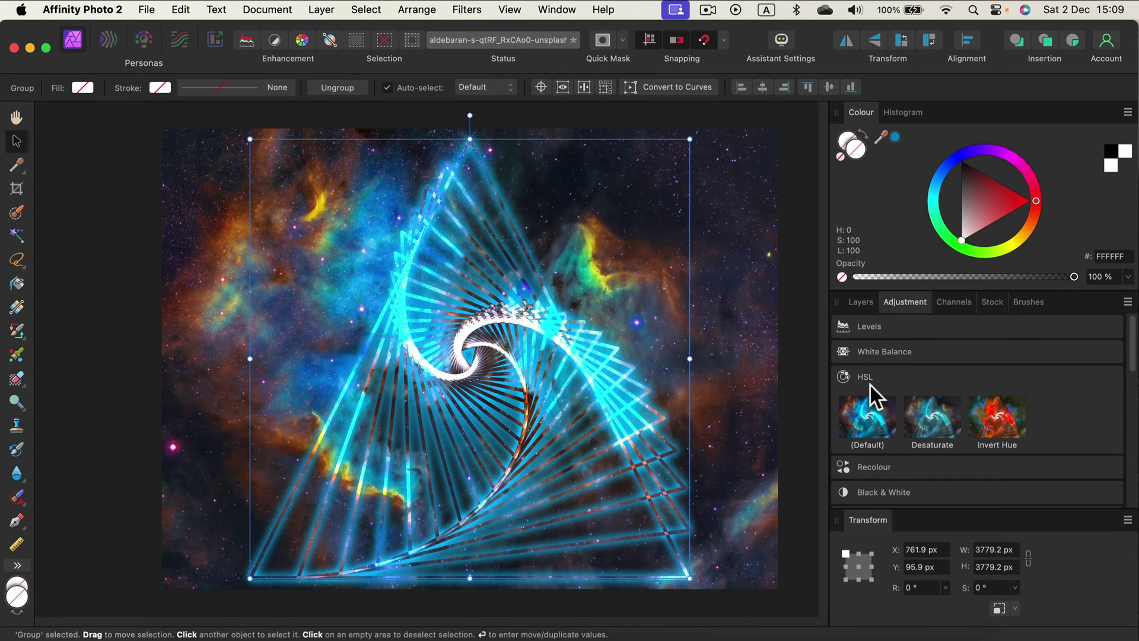
click(871, 416)
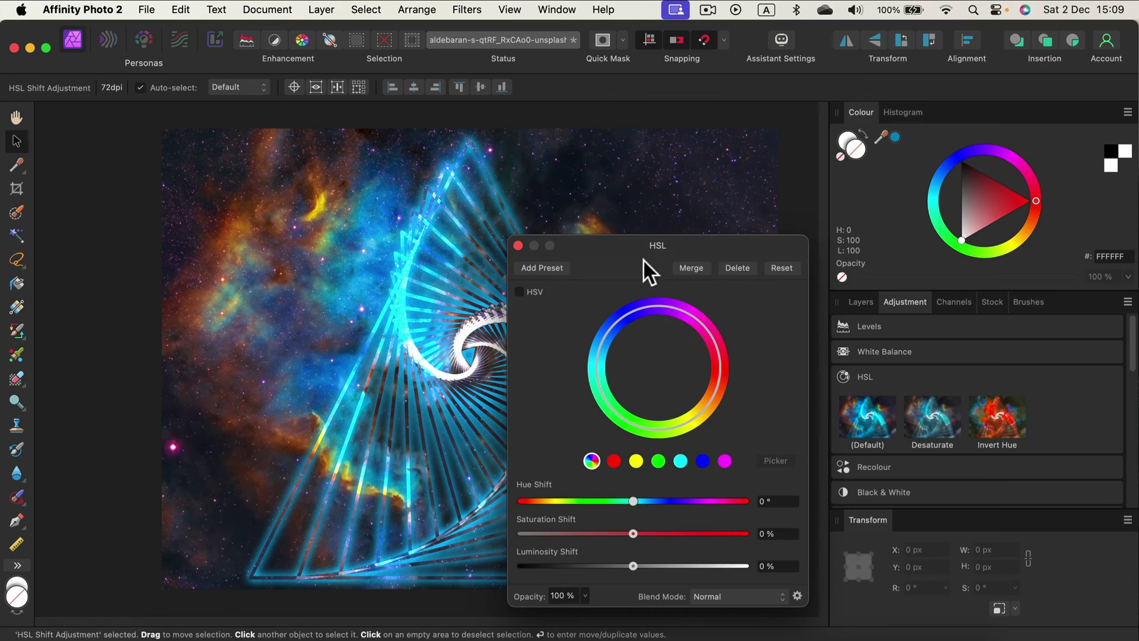
- Set the HSL Hue Shift to 63.4°, recolouring the whole image green and red
drag(659, 232, 957, 76)
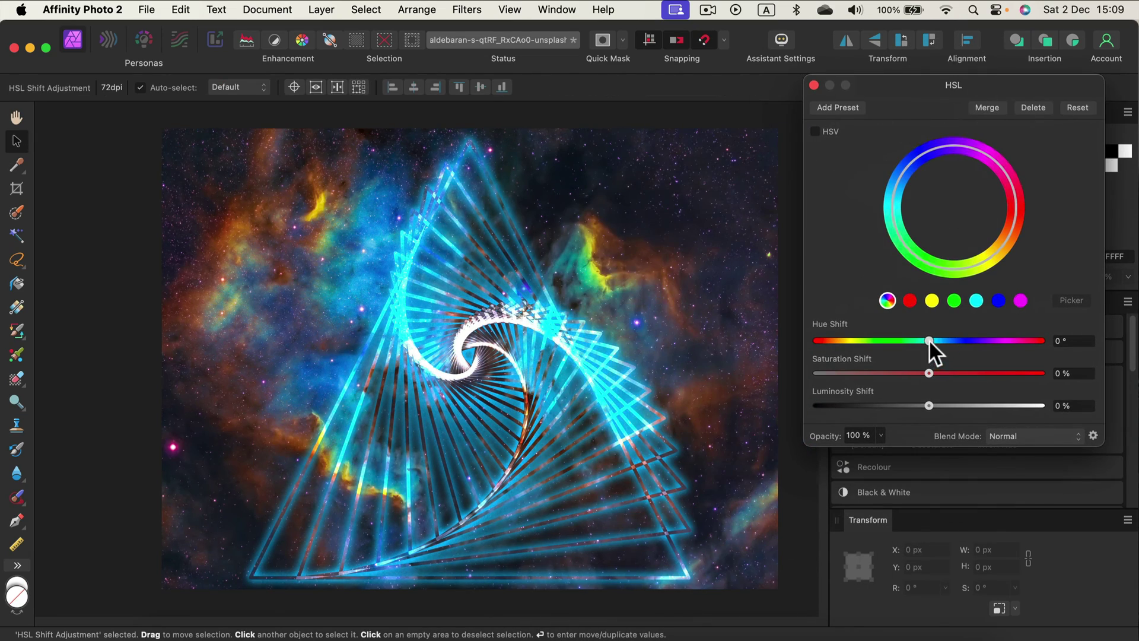
mouse_move(929, 341)
mouse_down()
mouse_move(972, 341)
mouse_move(913, 340)
mouse_move(957, 340)
mouse_move(913, 340)
mouse_move(946, 340)
mouse_up()
click(814, 85)
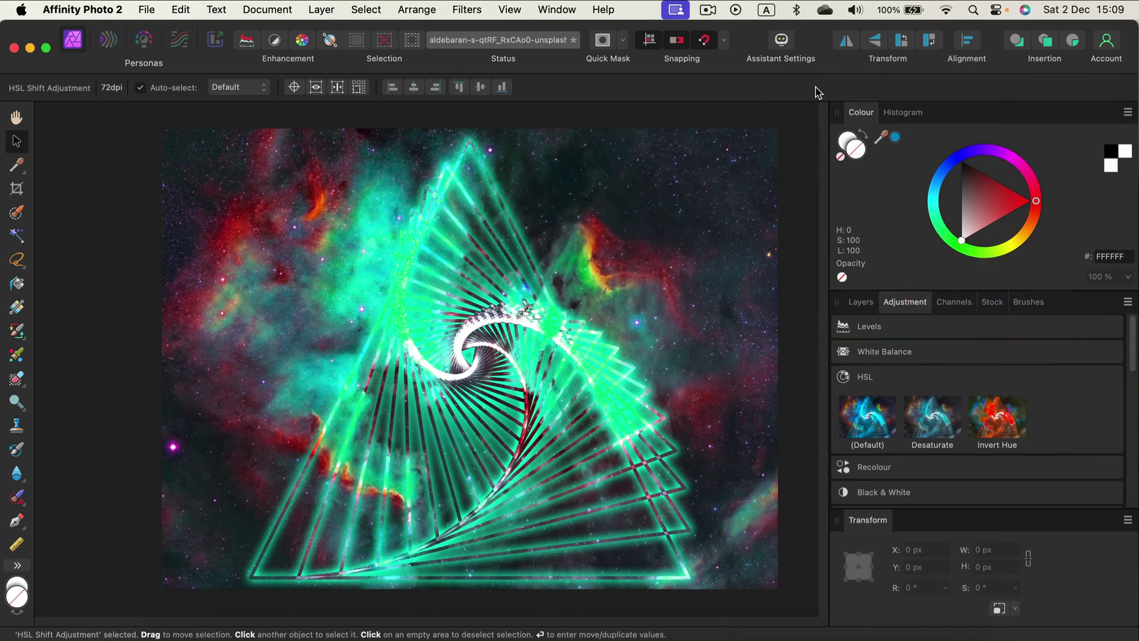
click(860, 305)
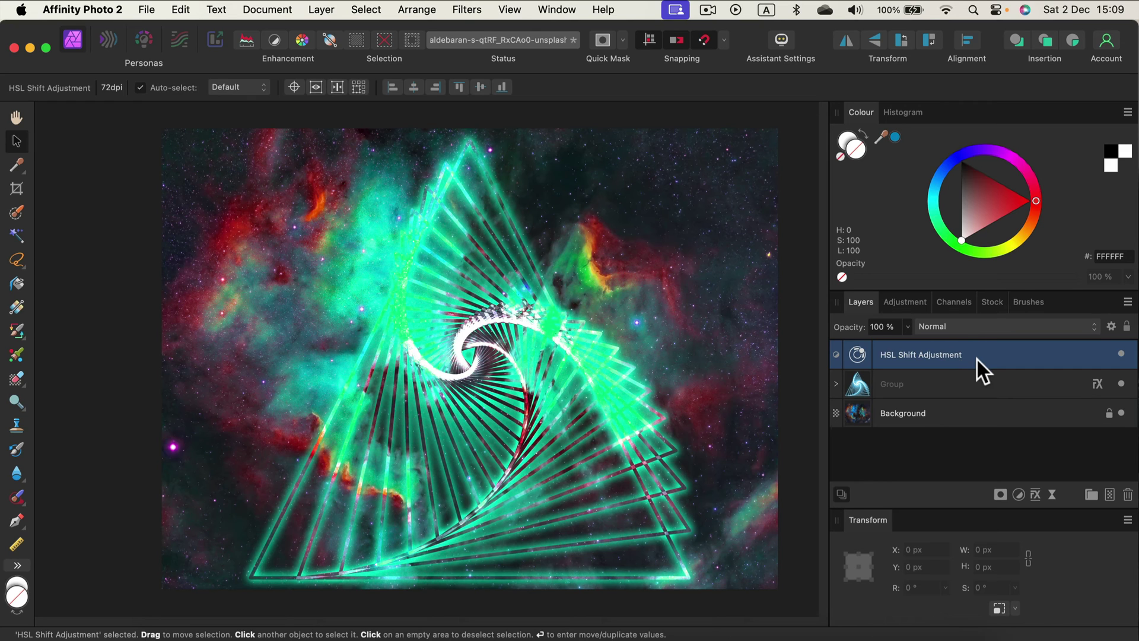
- Mask the HSL layer with a radial gradient drawn outward from the spiral's centre
click(1000, 494)
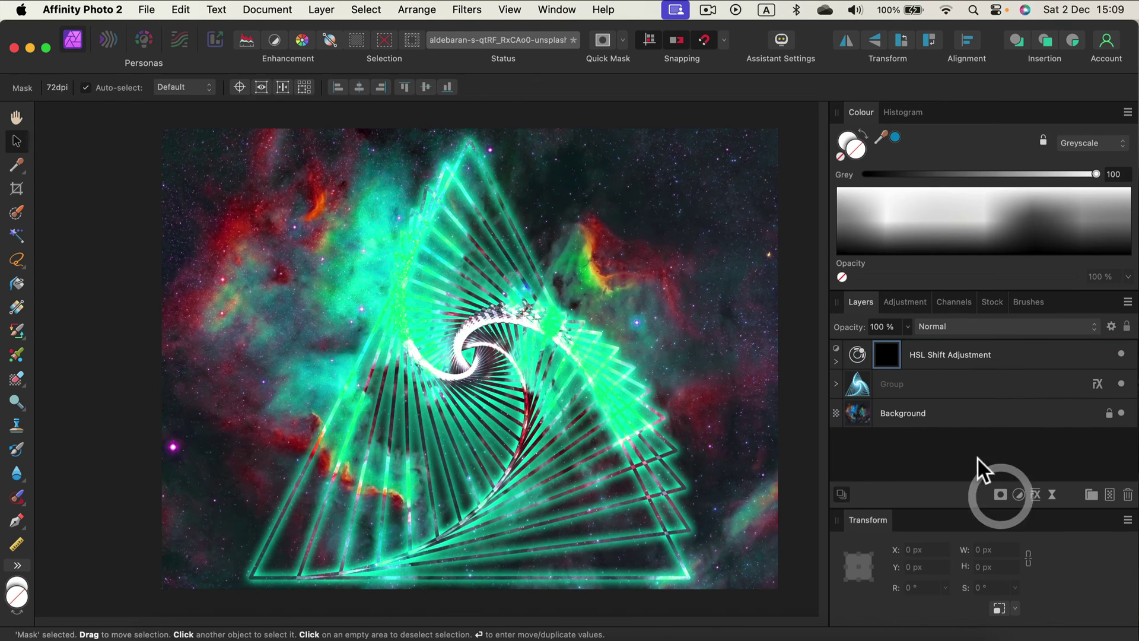
click(17, 307)
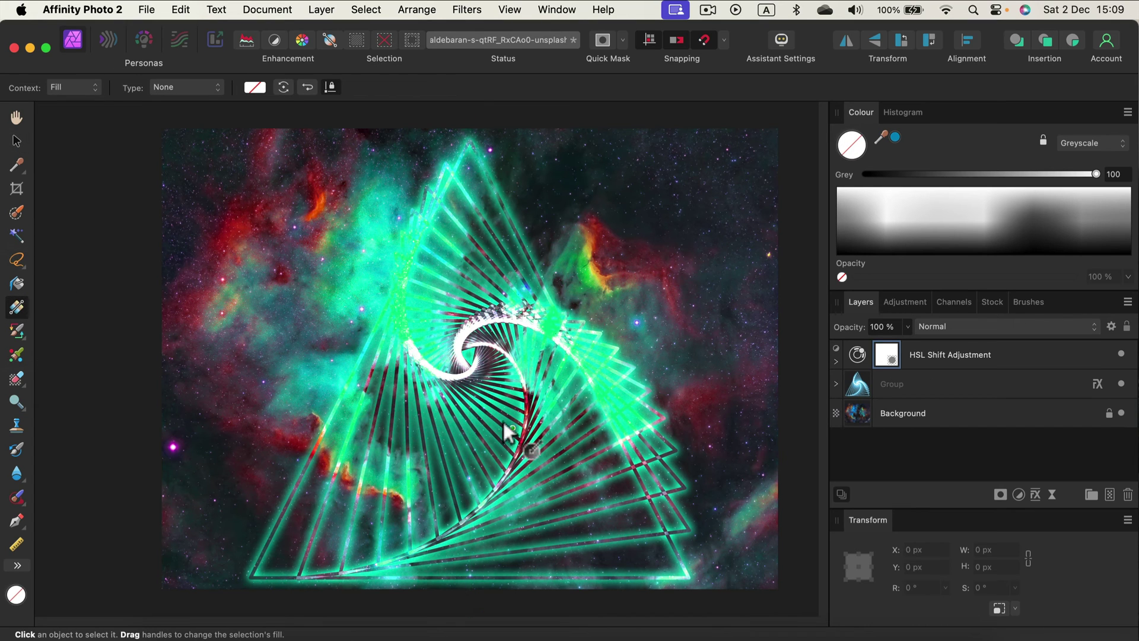
drag(470, 358, 643, 358)
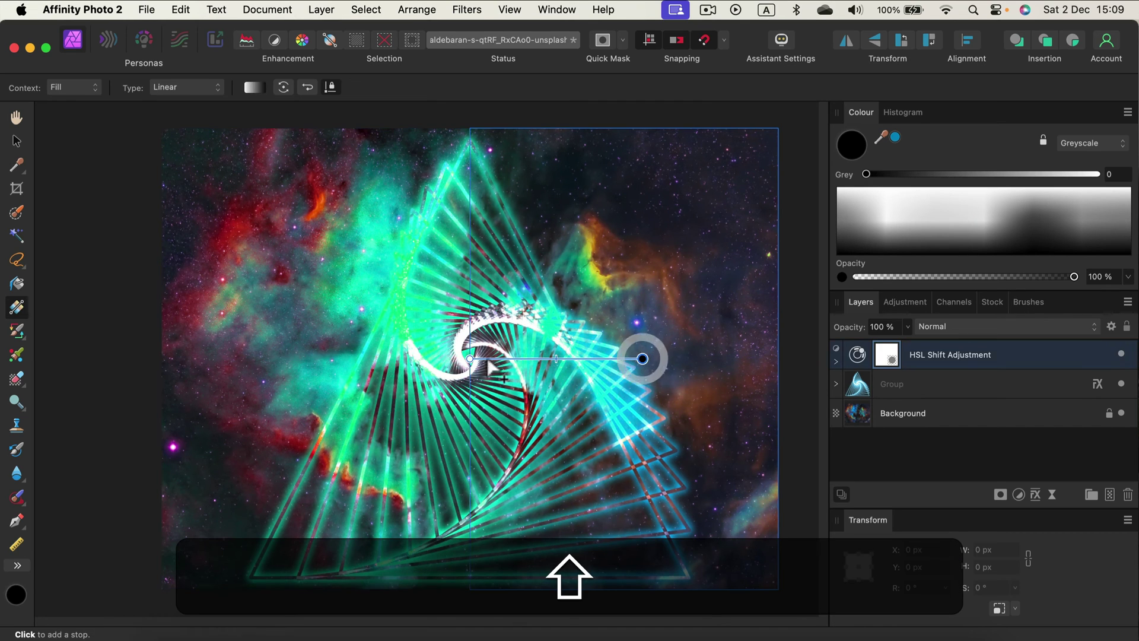
click(194, 87)
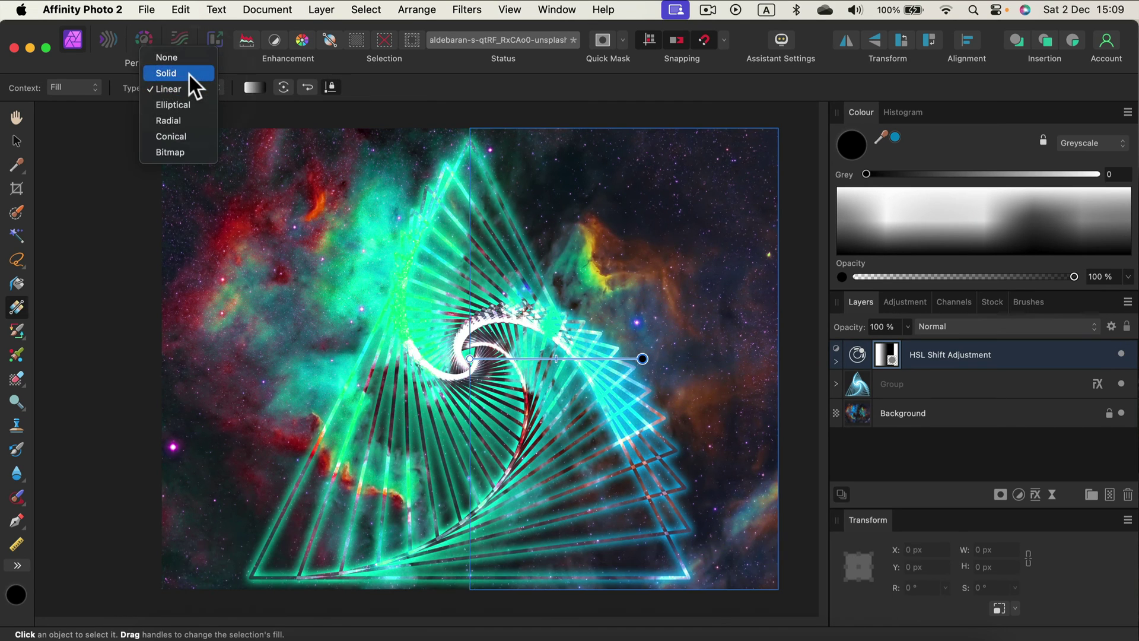
click(172, 120)
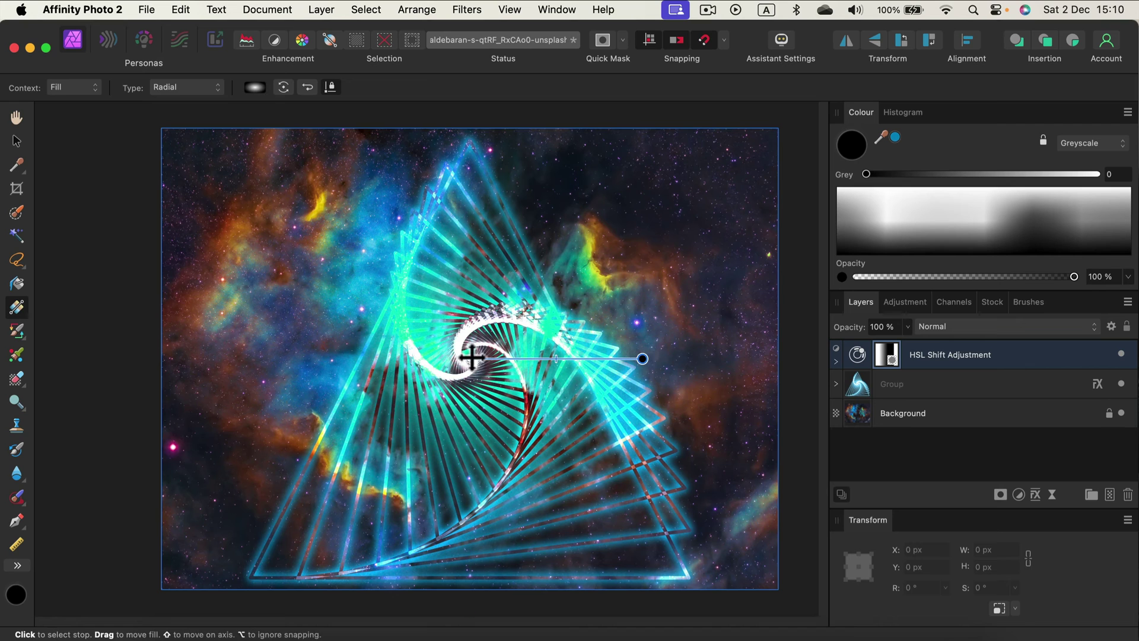
drag(470, 348, 650, 359)
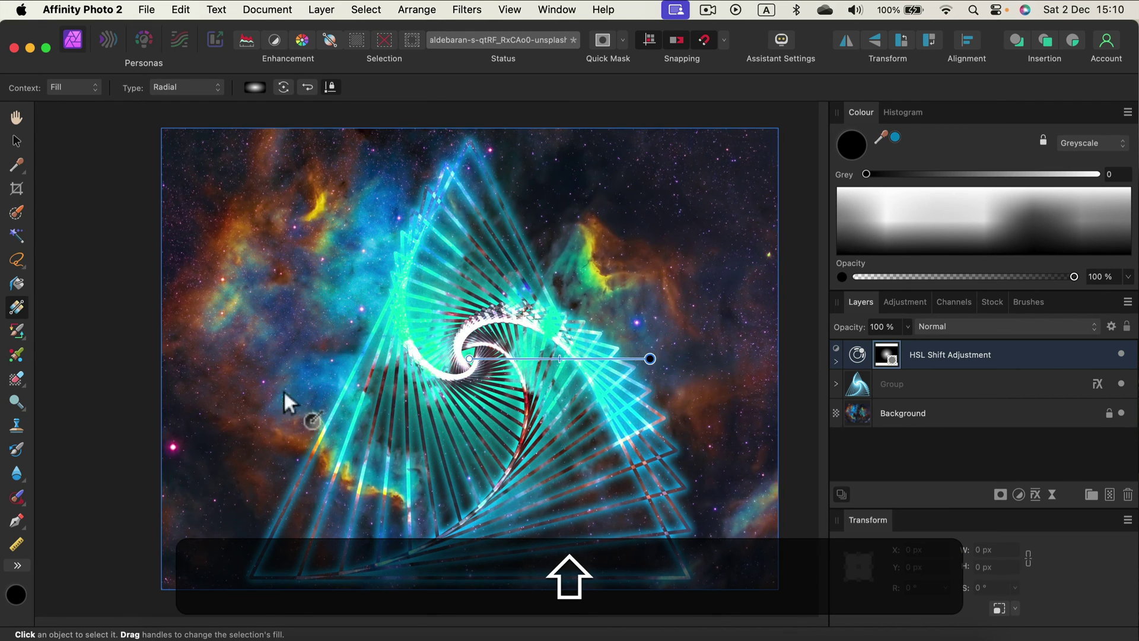
- Change the HSL Shift hue to -101.4° so the spiral's centre turns purple
double_click(860, 351)
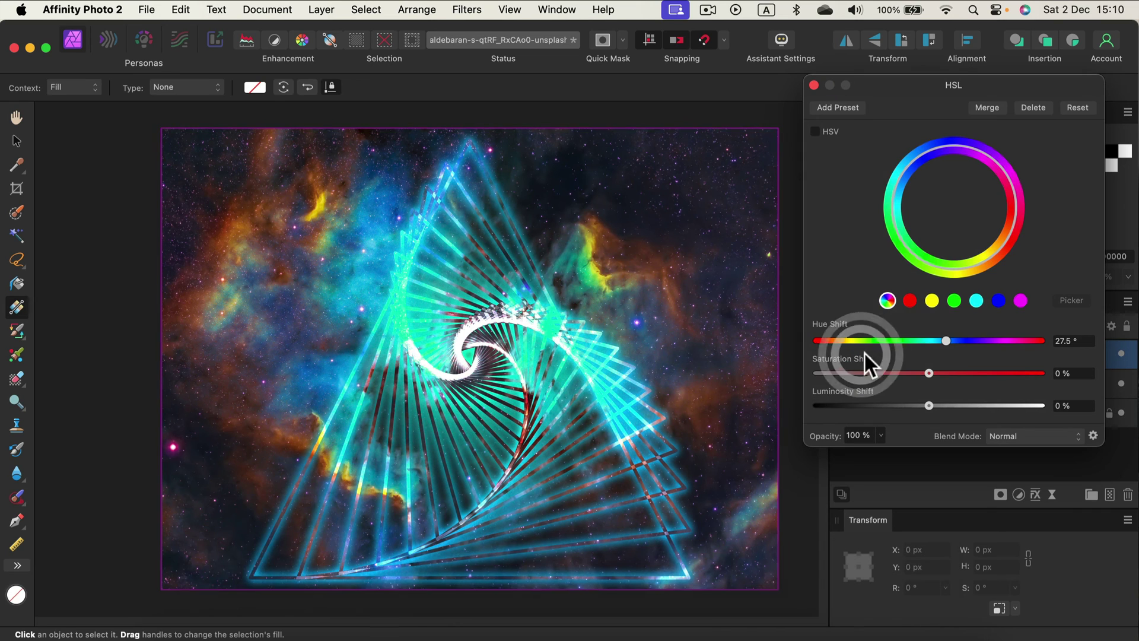
drag(945, 341, 862, 341)
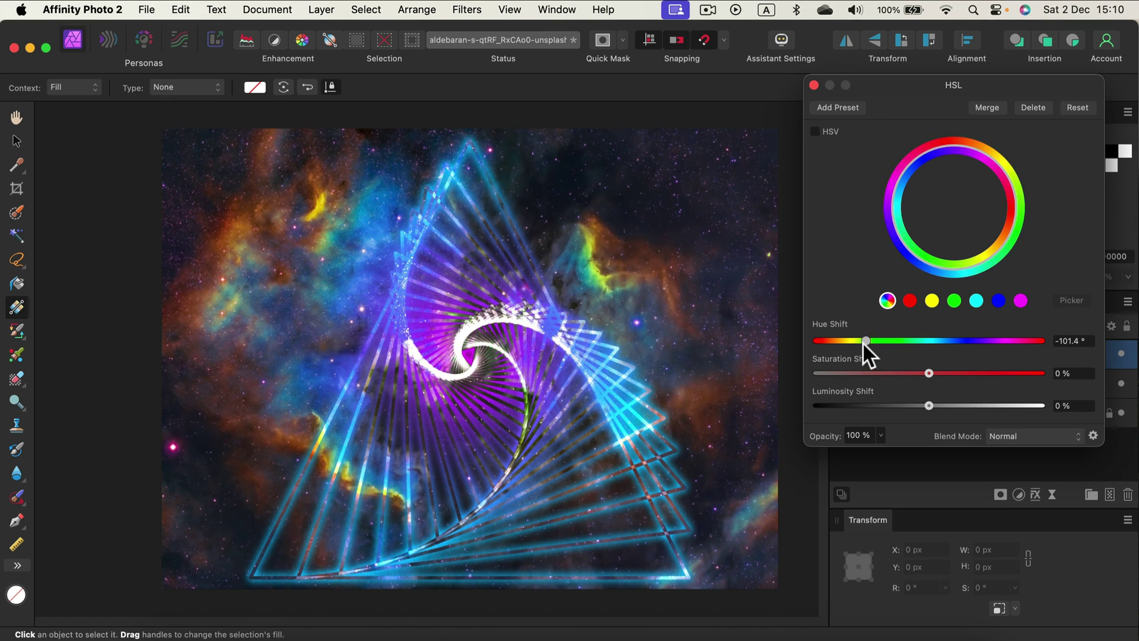
click(814, 85)
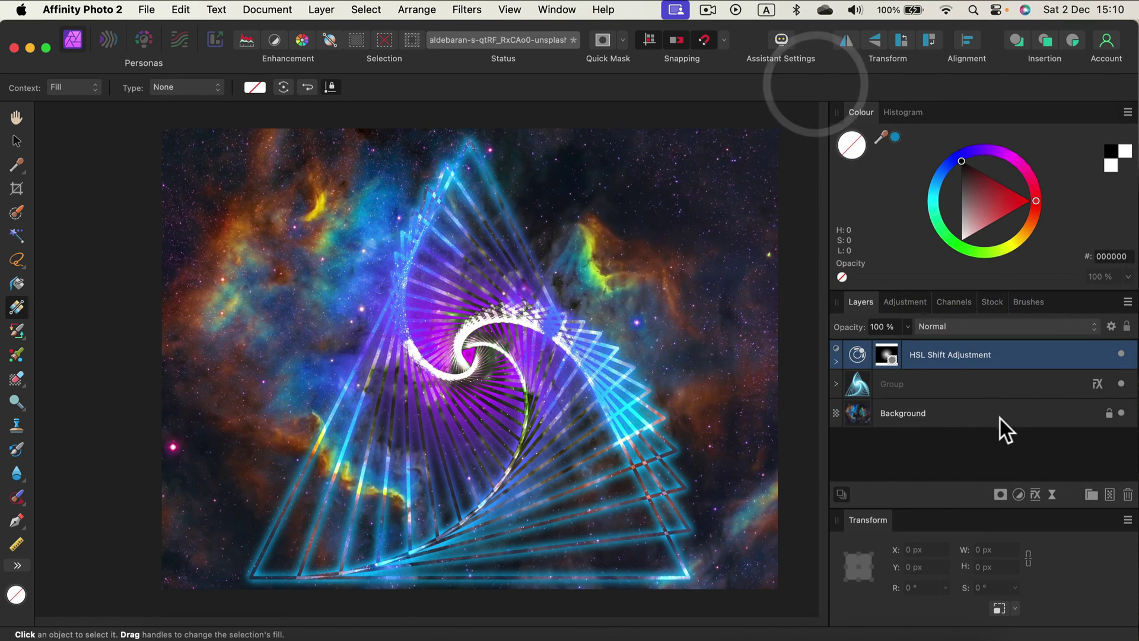
click(1009, 392)
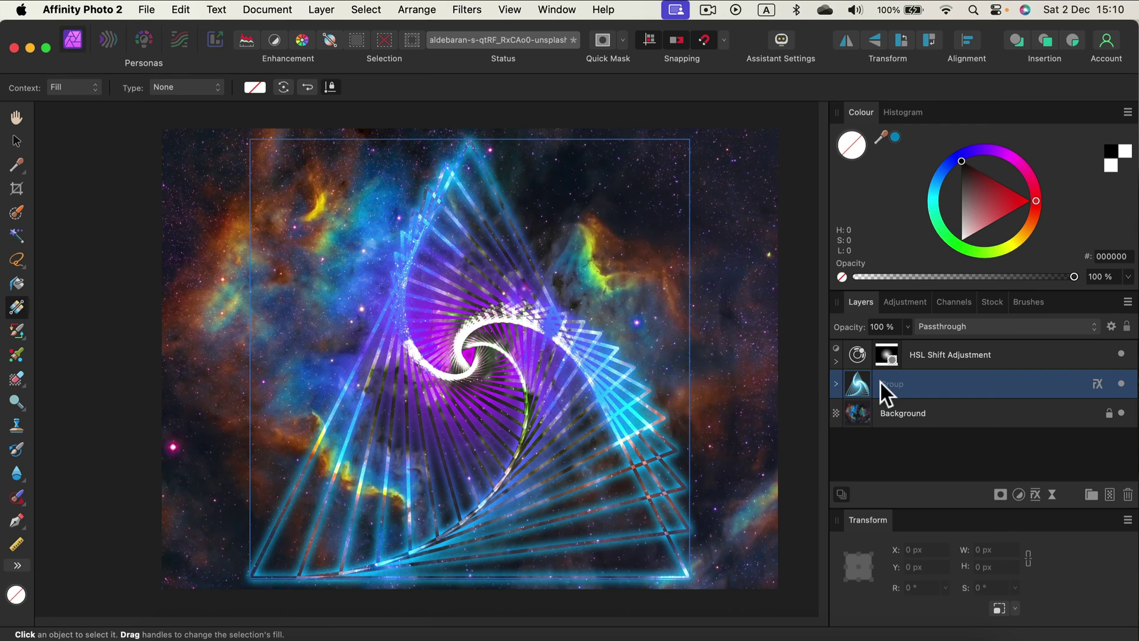
- Select the first Triangle inside the expanded group and open Move / Duplicate with the Move Tool
key(Return)
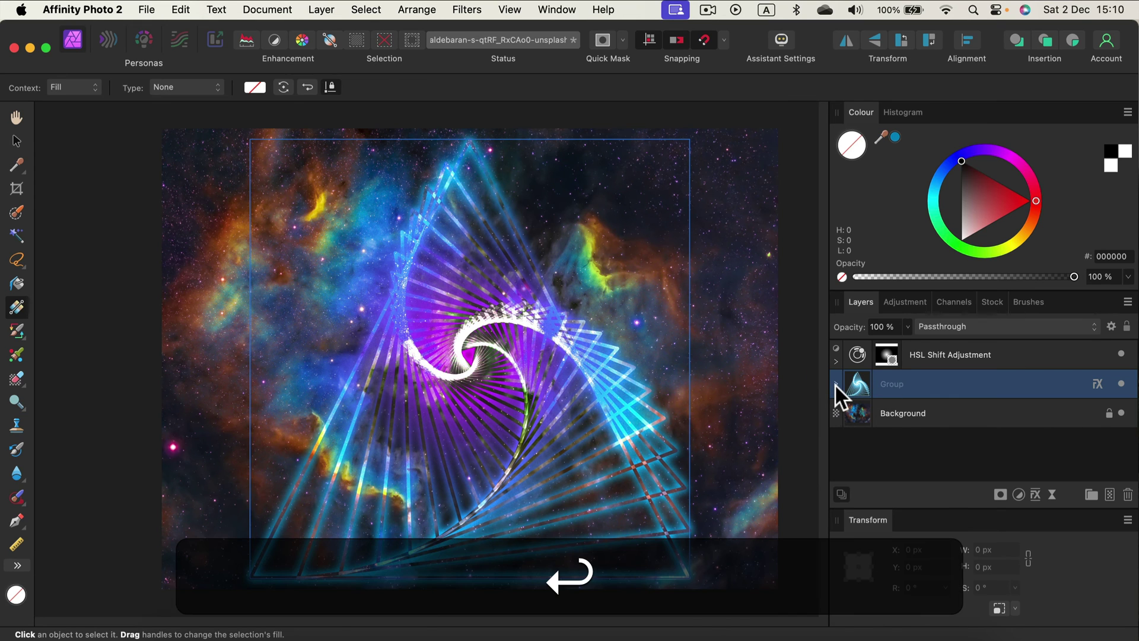
click(836, 384)
click(944, 414)
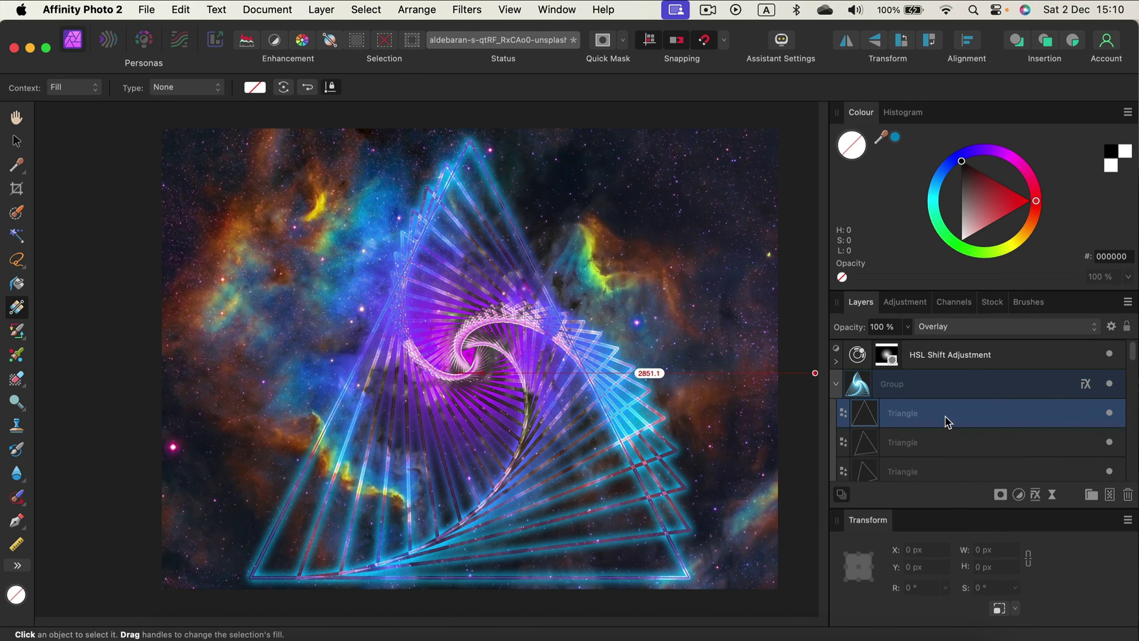
key(Return)
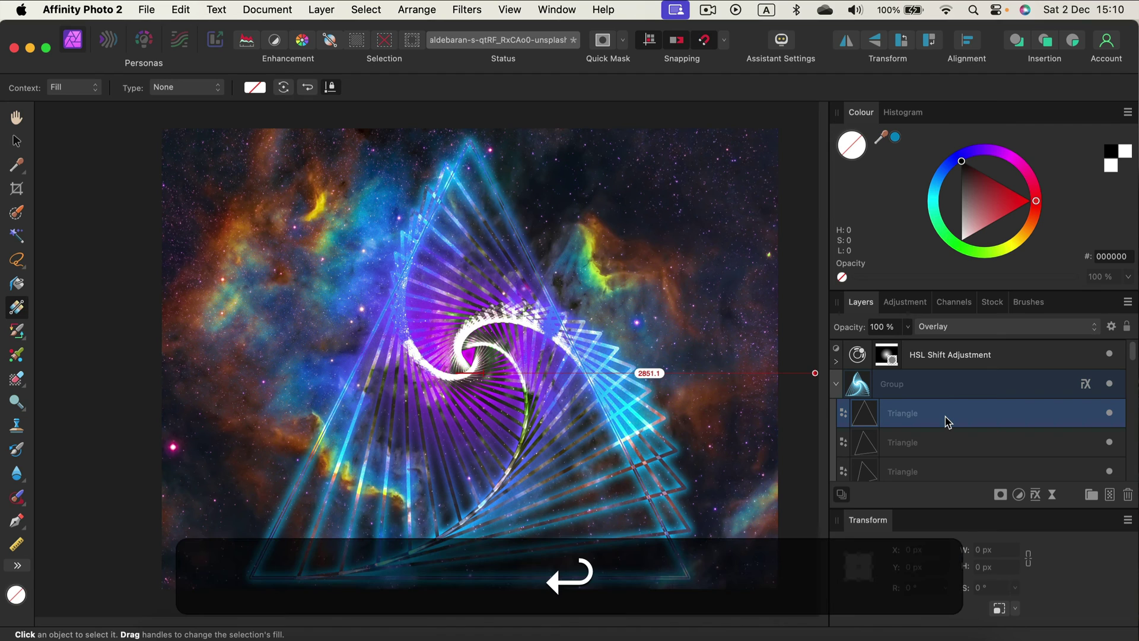
click(15, 141)
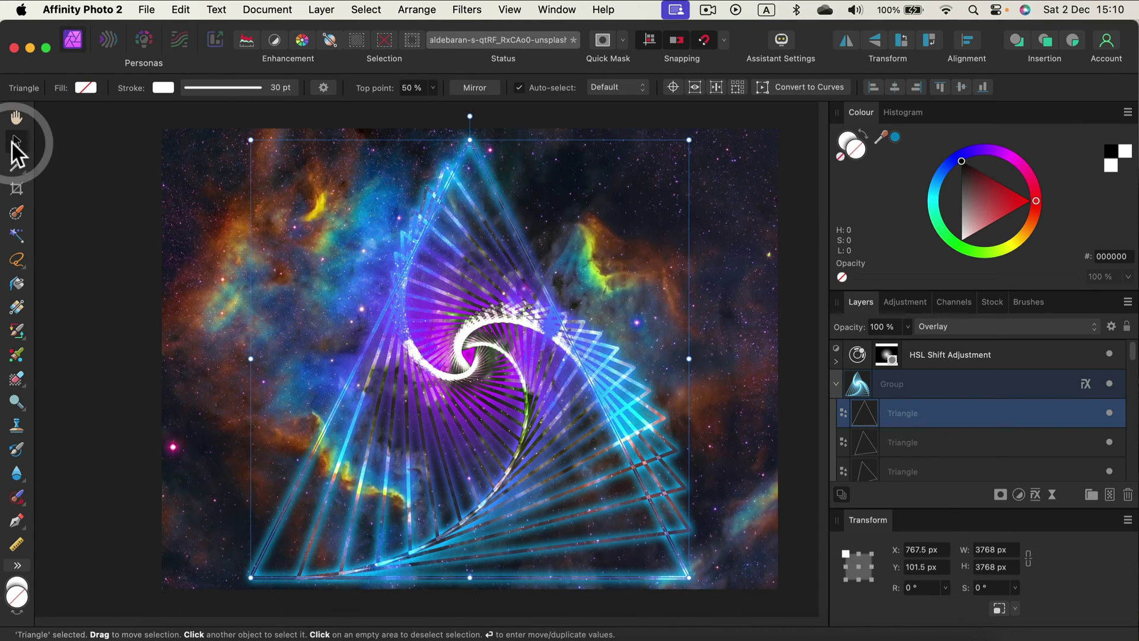
key(Return)
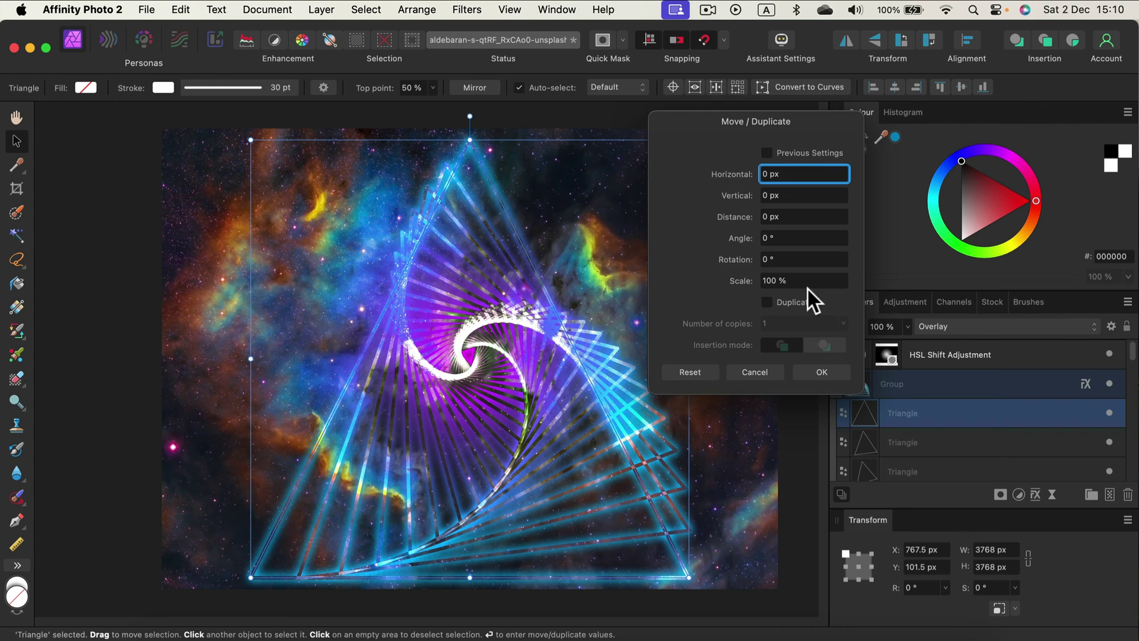
- Cancel Move / Duplicate without changes and deselect everything on the canvas
click(754, 372)
click(801, 125)
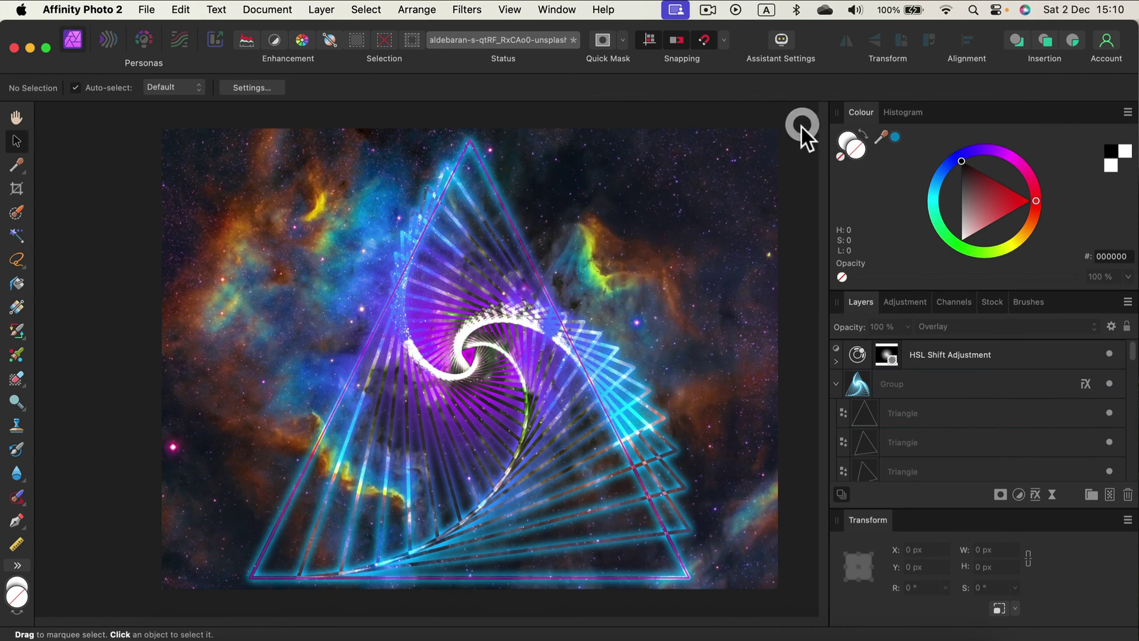